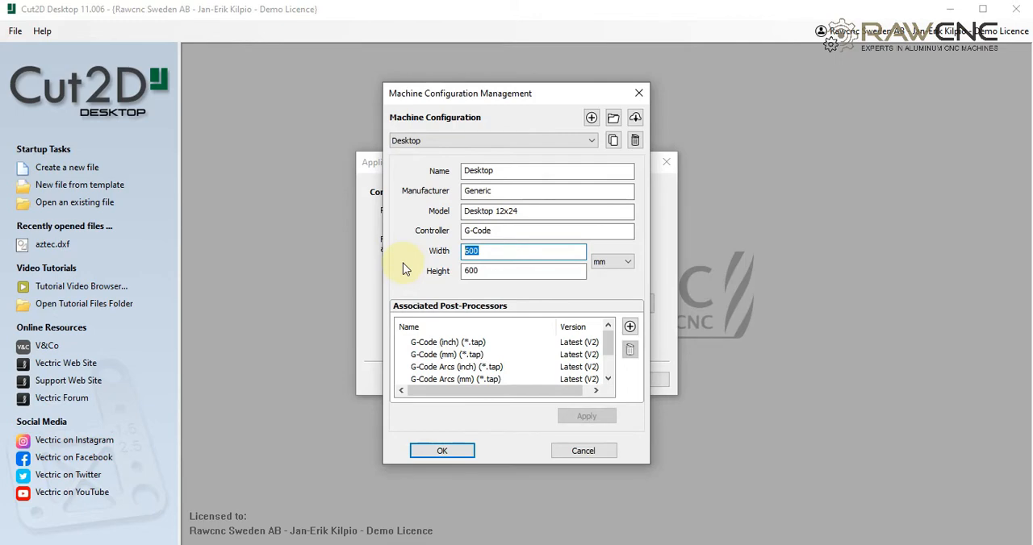
- Set the height of the Desktop machine configuration to 600 mm
double_click(490, 271)
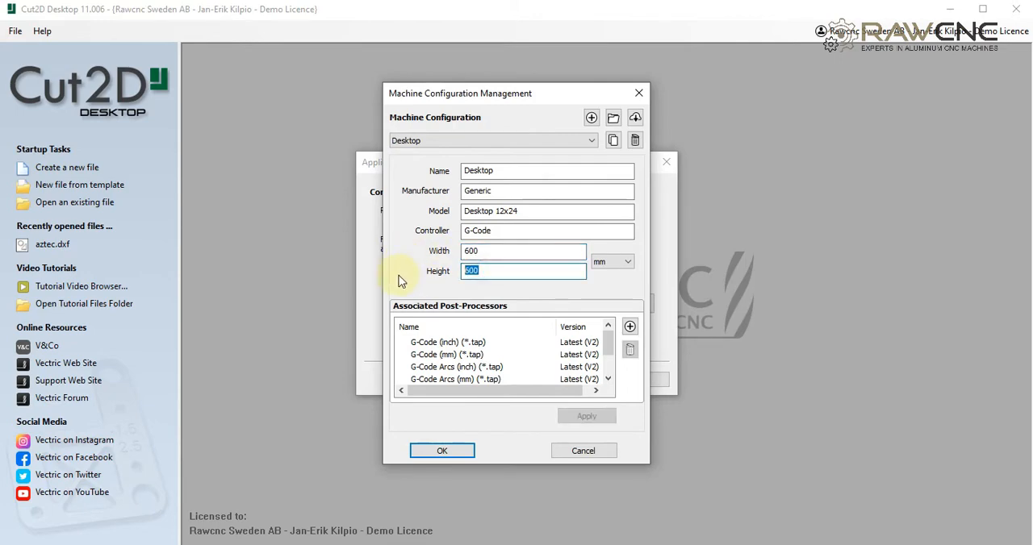
text(600)
- Associate the Mach2/3 Arcs (mm) (*.txt) post-processor with the Desktop machine and finish the application setup
click(629, 327)
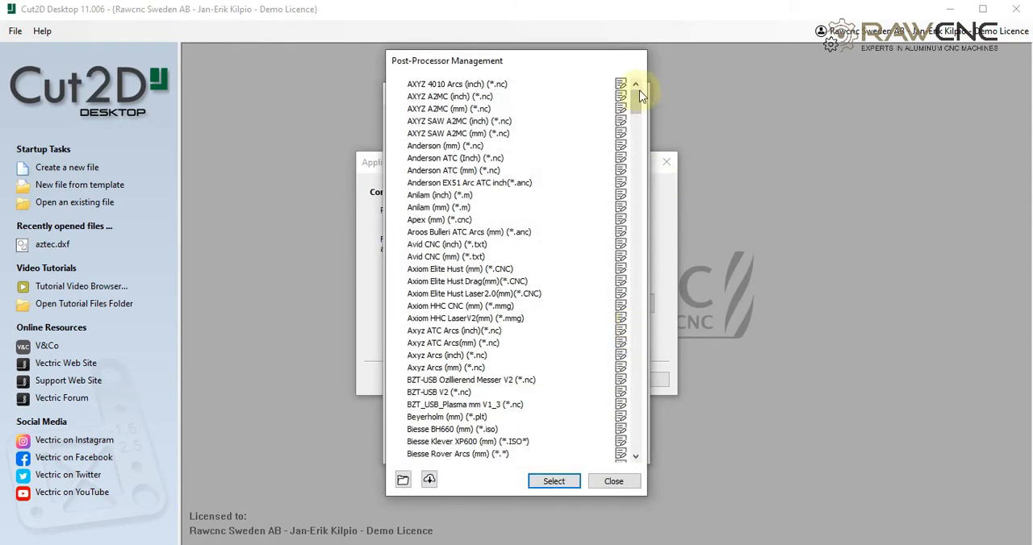
drag(641, 95, 673, 299)
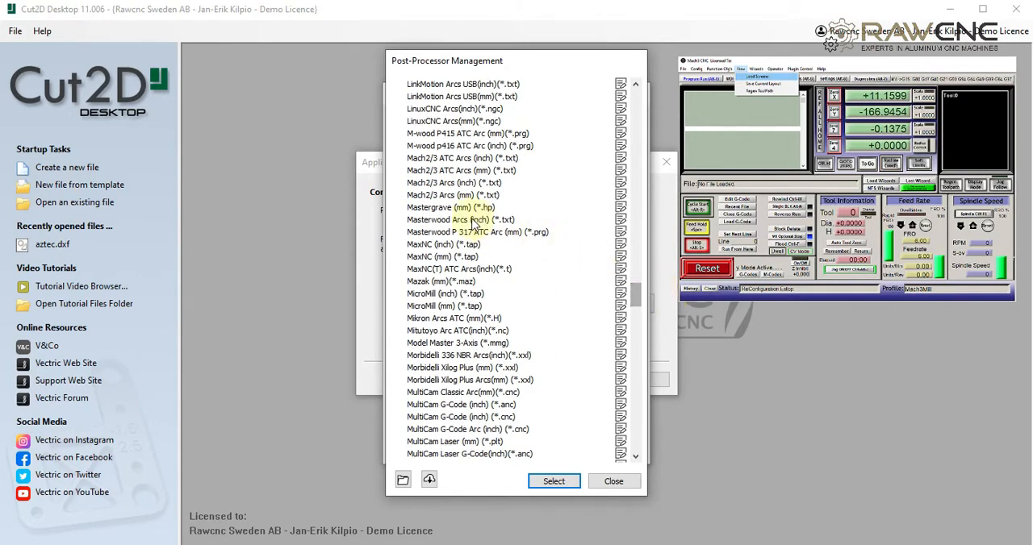
click(452, 196)
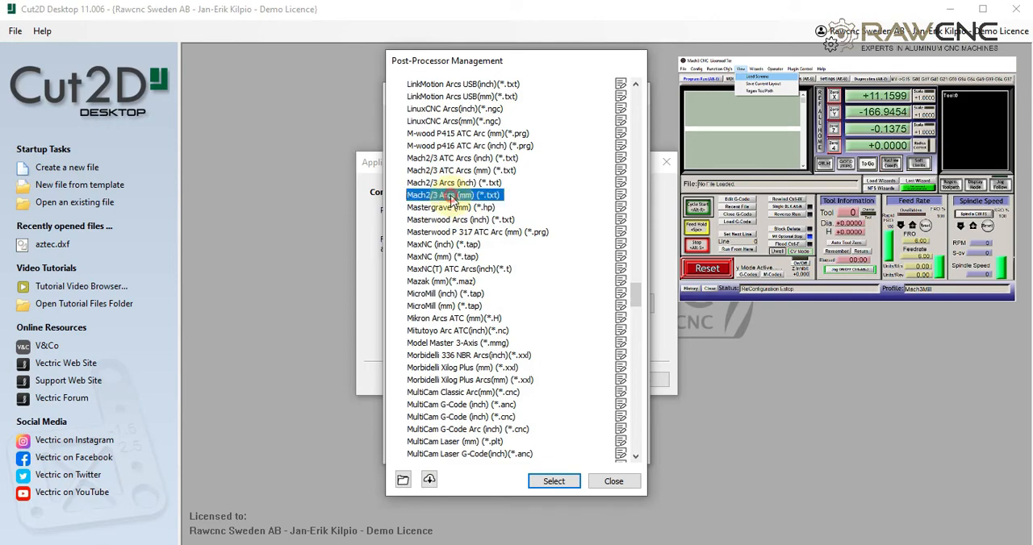
click(552, 480)
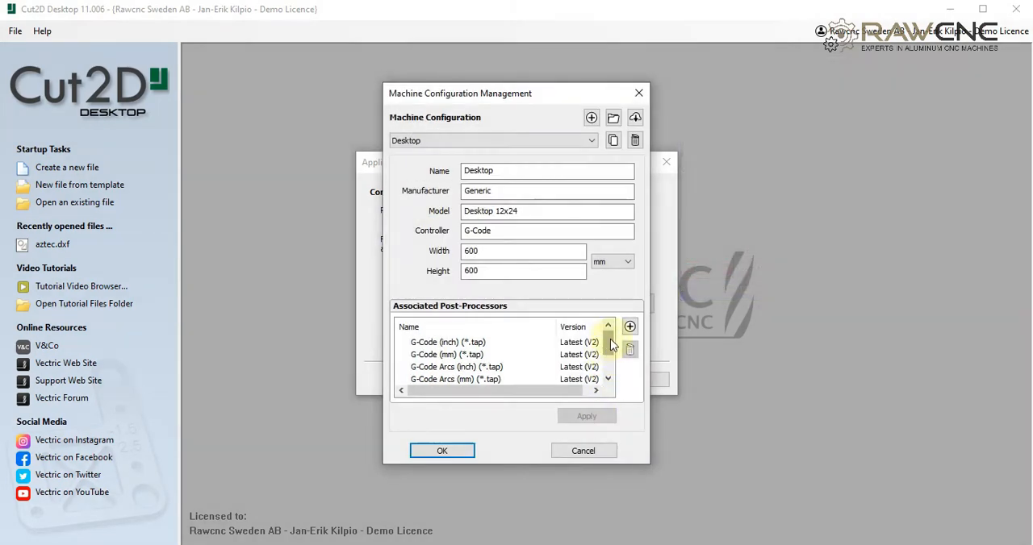
drag(610, 341, 611, 368)
click(469, 368)
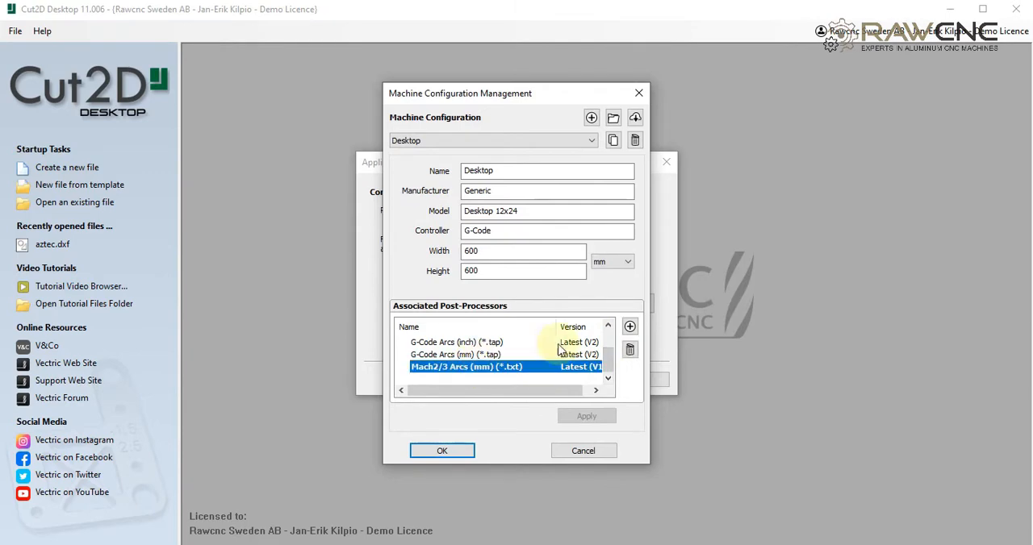
click(441, 451)
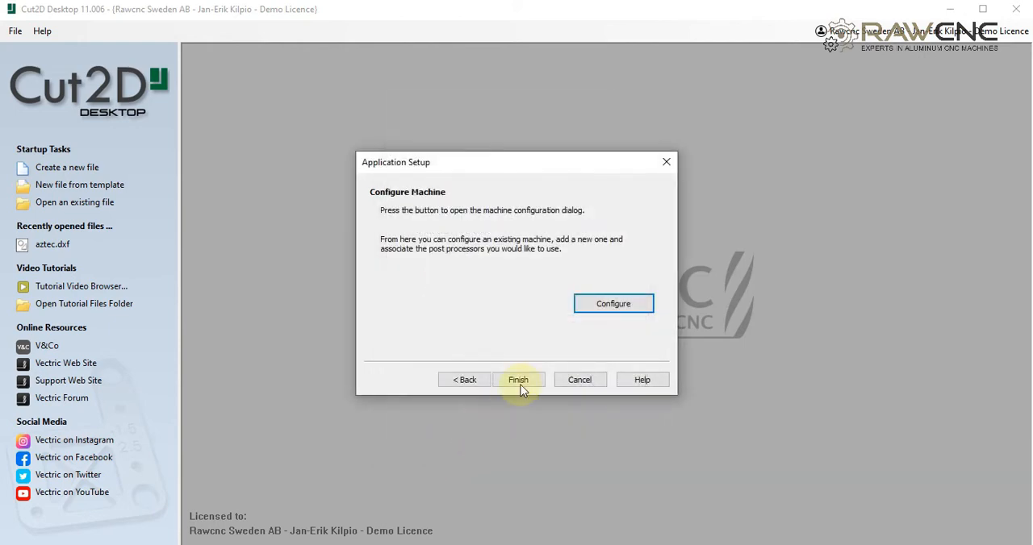
click(520, 386)
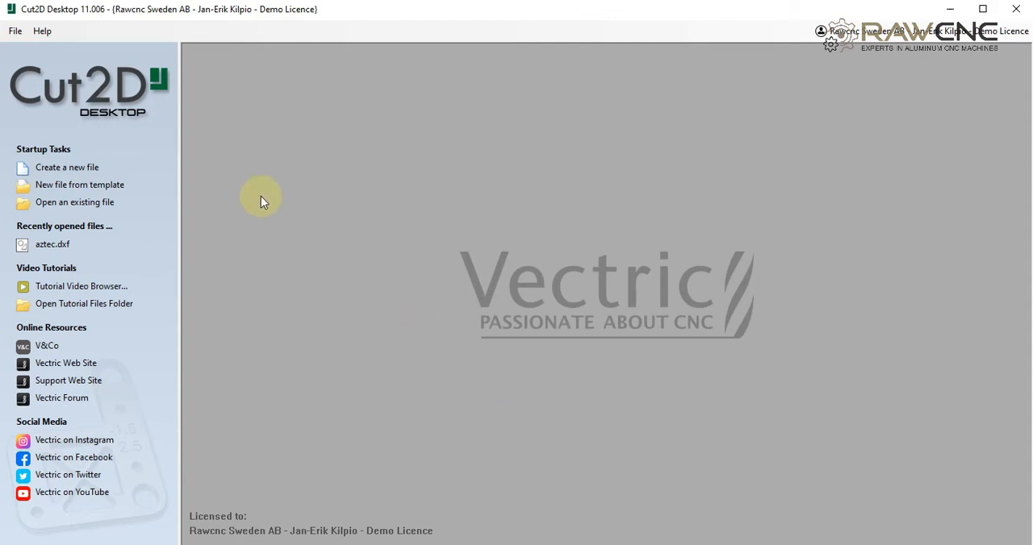
- Create a new single-sided job of 600 x 600 x 12 mm with the XY datum at the material's lower-left corner
click(66, 167)
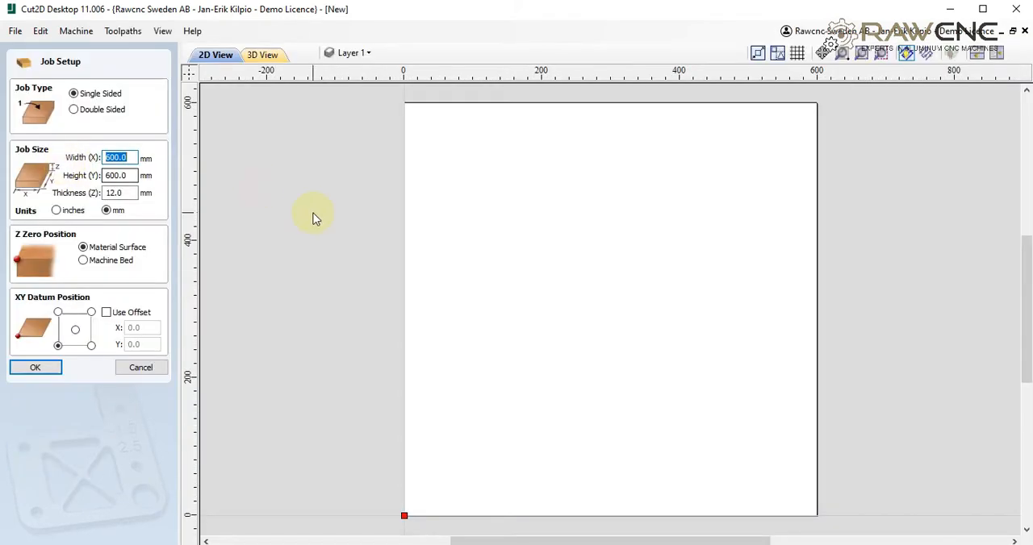
click(131, 175)
double_click(117, 193)
click(58, 347)
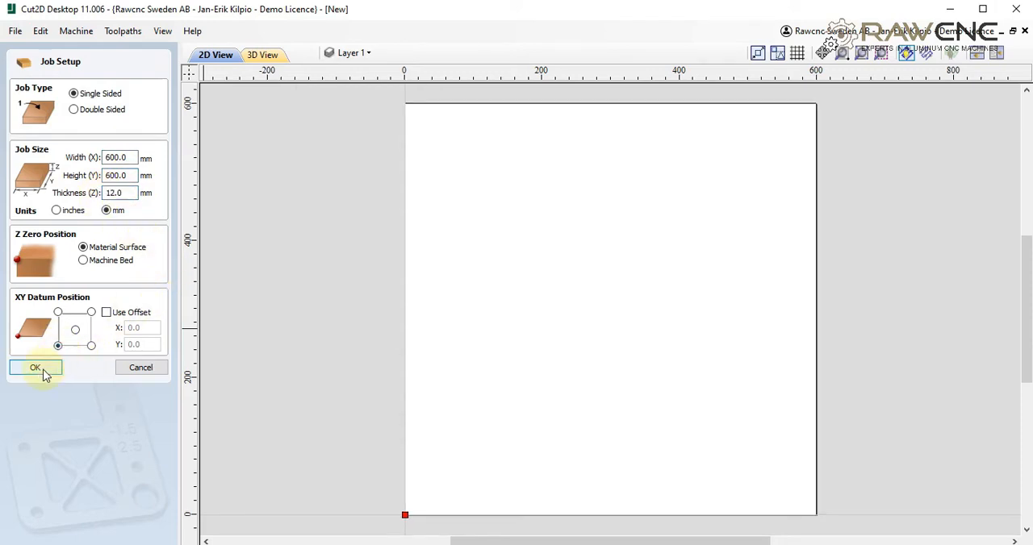
click(36, 368)
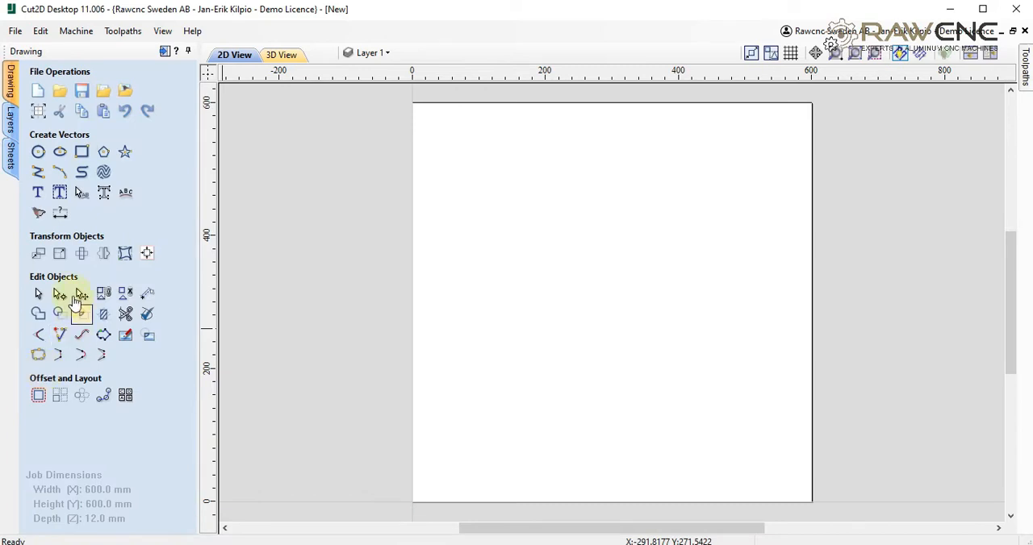
- Draw a rectangle with 5 mm external corner radii in the lower-left part of the material and size it 200 x 200 mm
click(82, 153)
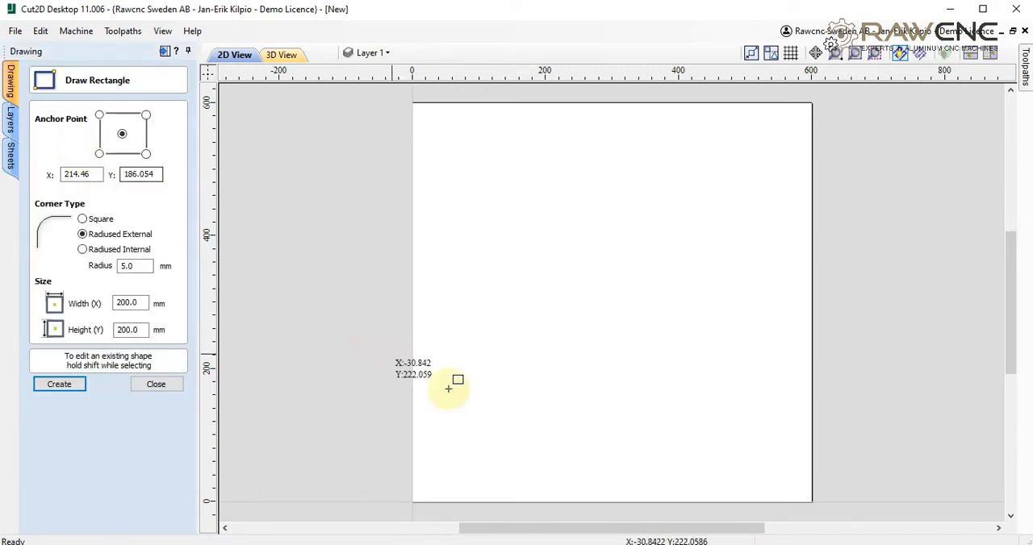
drag(443, 328, 597, 462)
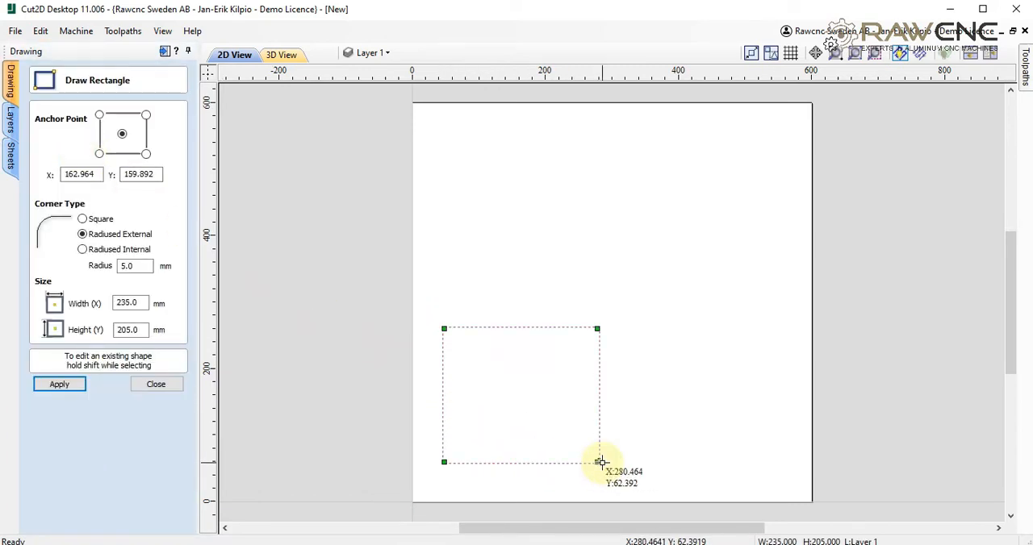
double_click(127, 302)
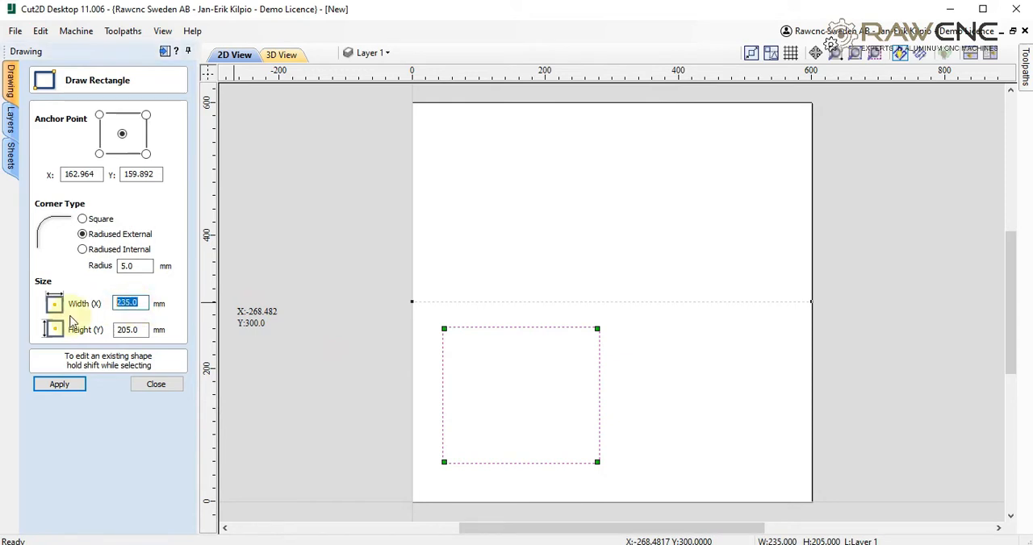
text(200)
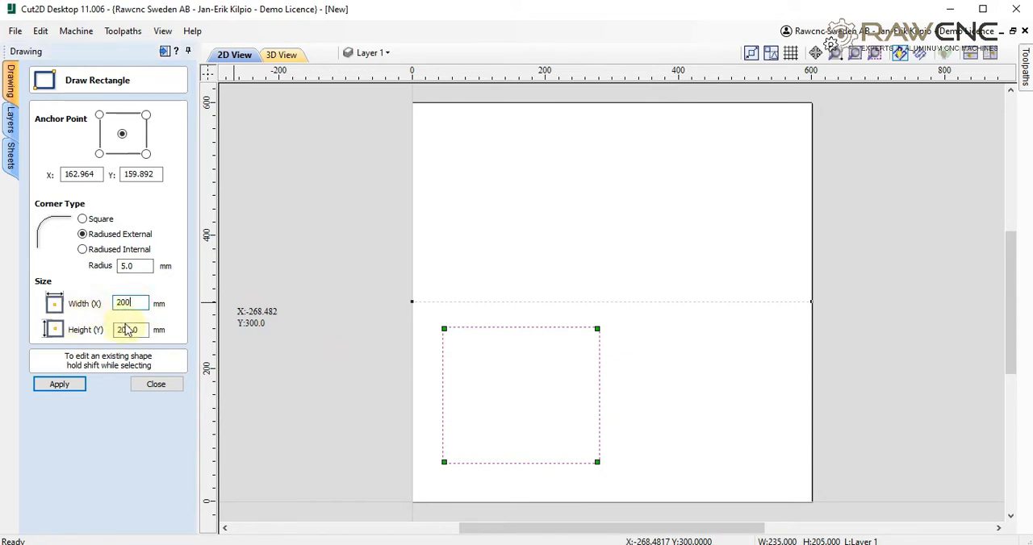
key(Tab)
text(200)
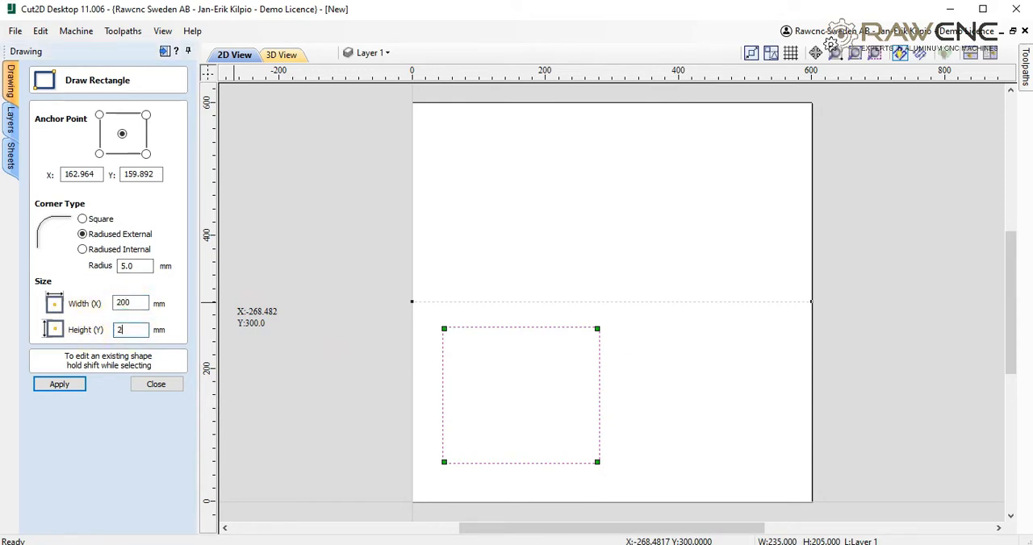
click(60, 385)
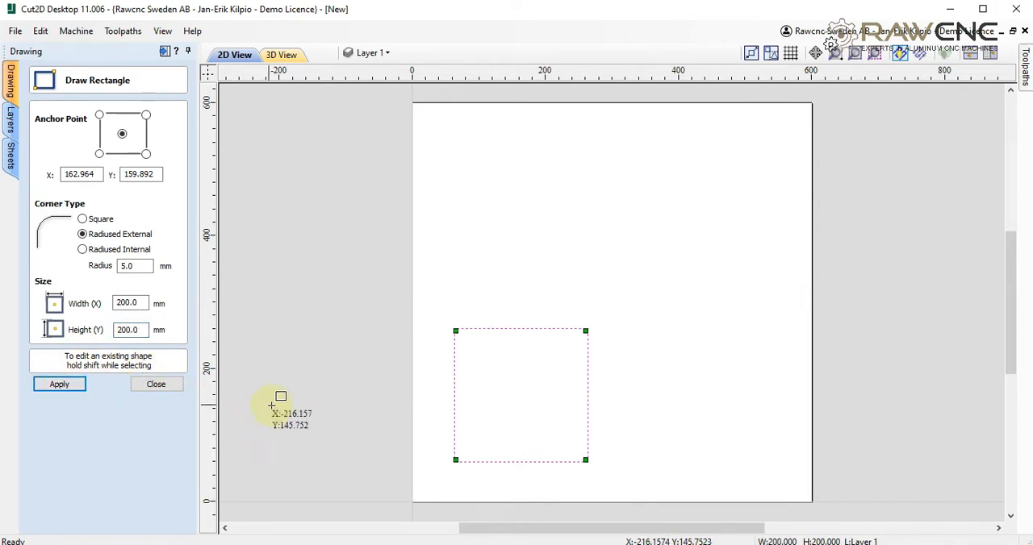
click(155, 384)
- Move the square toward the material's lower-left corner, leaving a margin of about 10 mm along both edges
click(488, 337)
scroll(488, 339, up, 3)
drag(465, 316, 396, 304)
scroll(427, 360, down, 5)
scroll(444, 452, up, 2)
scroll(446, 476, down, 1)
key(Down)
key(Down)
key(Down)
key(Down)
key(Down)
key(Down)
key(Down)
key(Down)
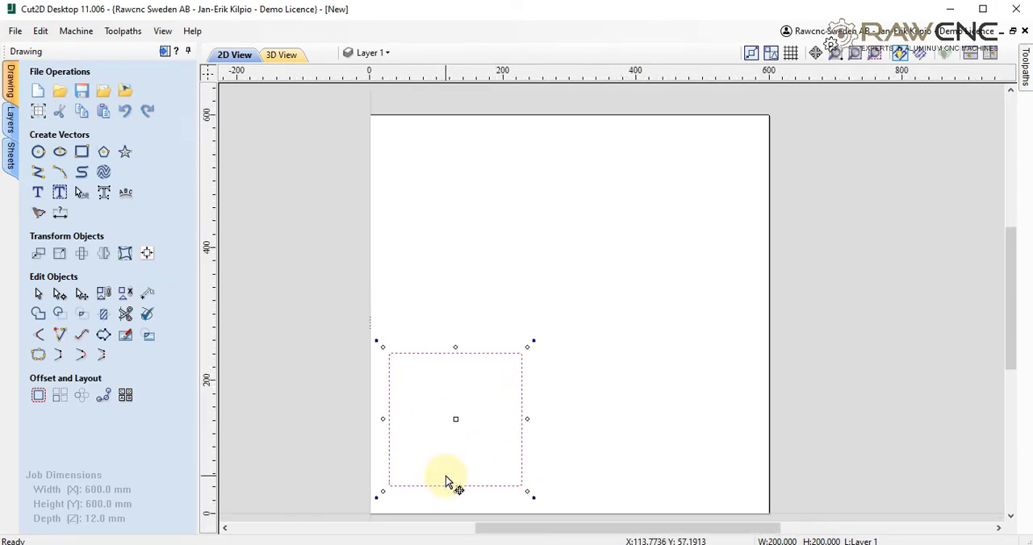
key(Left)
key(Left)
key(Down)
key(Down)
key(Left)
key(Left)
key(Down)
key(Down)
- Draw a circle of 55 mm radius centred in the square
click(38, 153)
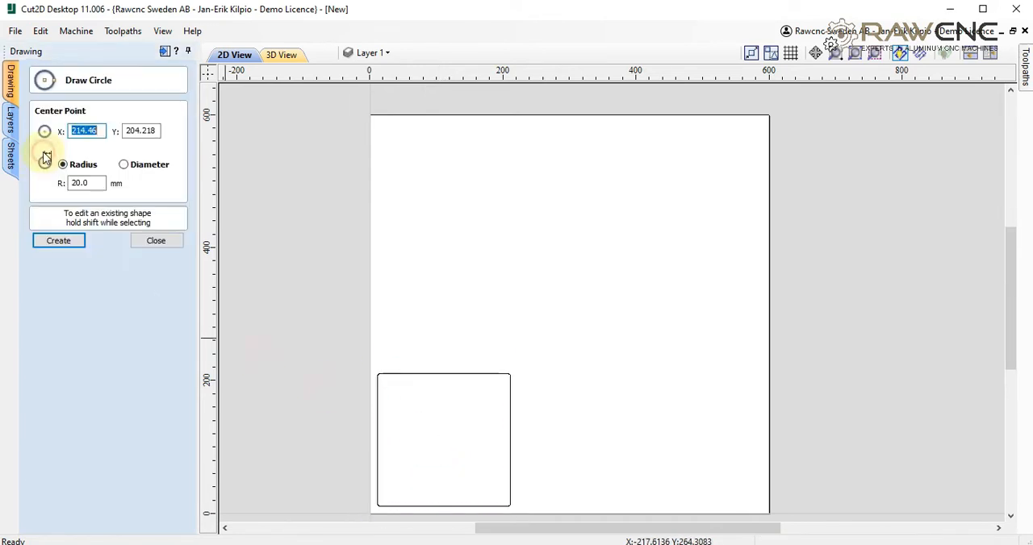
click(446, 440)
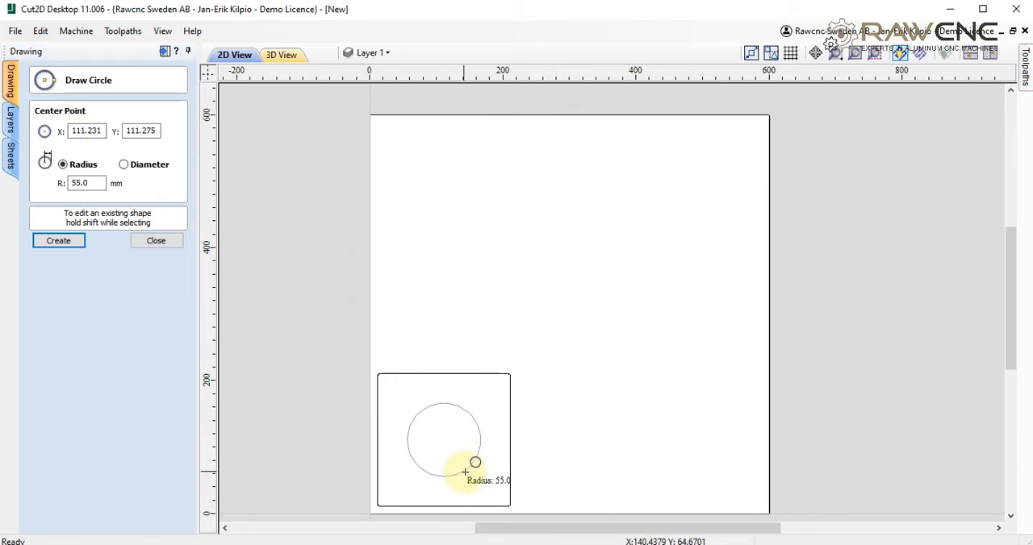
click(462, 471)
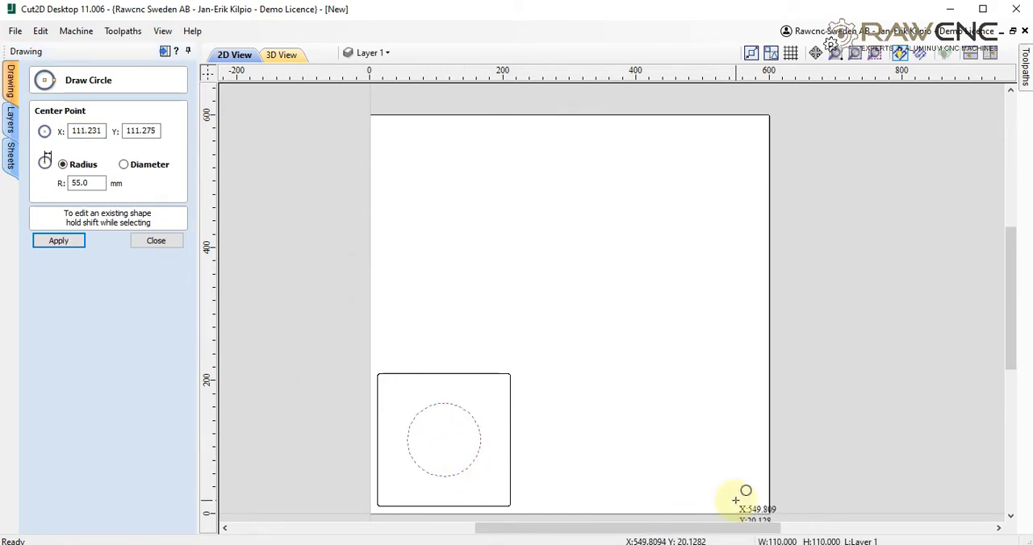
click(156, 242)
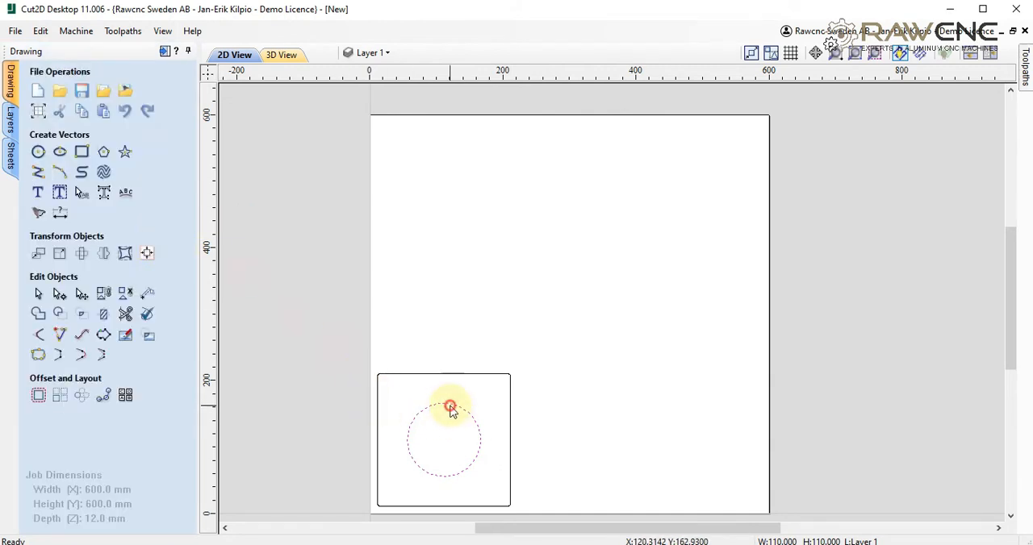
- Move the circle up so its centre sits mid-way on the square's top edge, and weld both vectors into one outline
drag(444, 439, 444, 375)
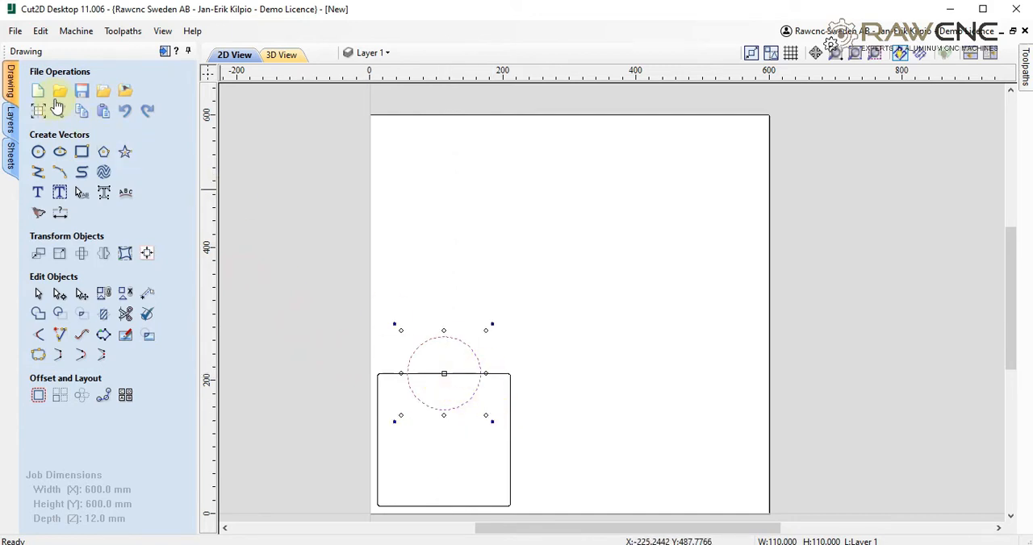
click(38, 294)
shift+click(509, 374)
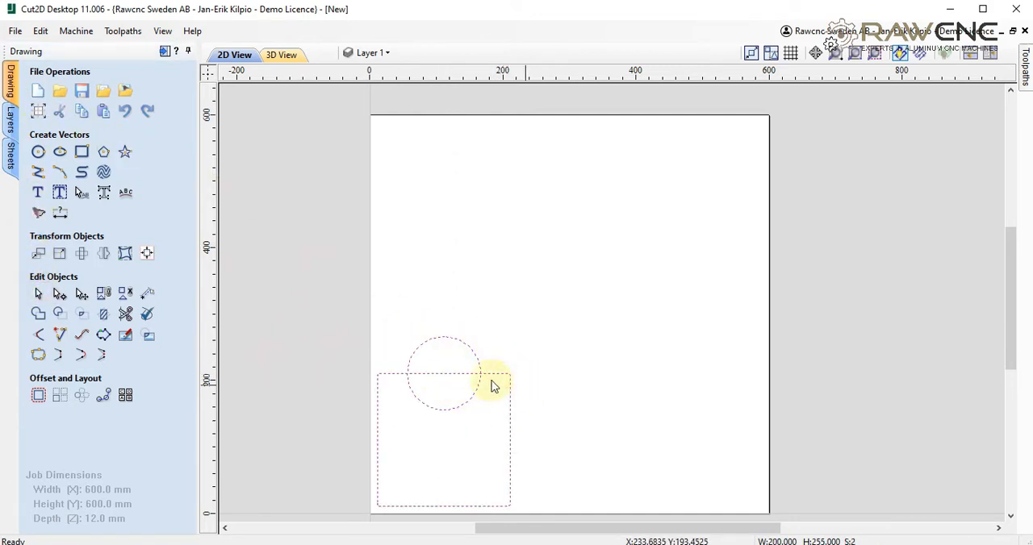
click(36, 316)
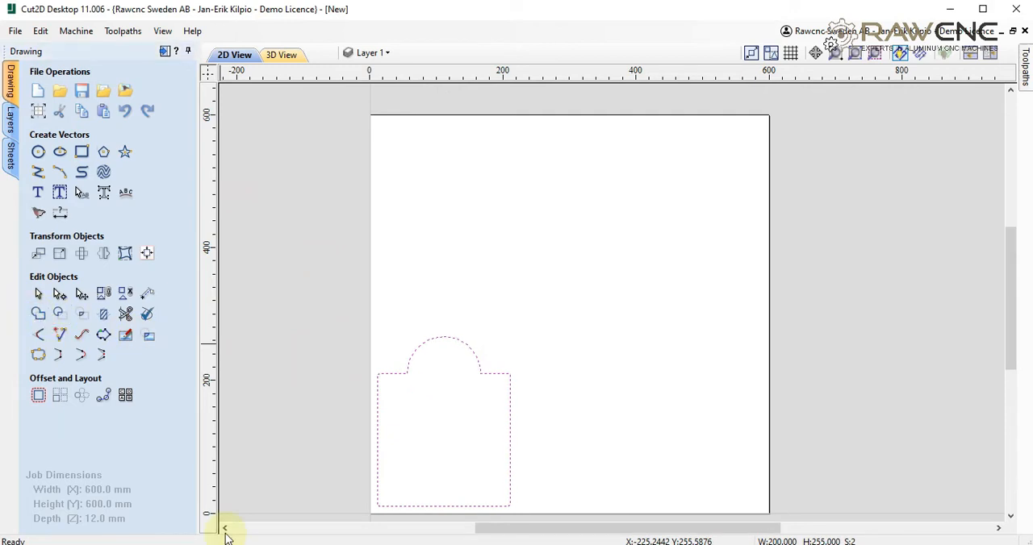
- Draw another circle of 55 mm radius inside the welded outline, centred at about X 111, Y 124 mm
click(38, 152)
click(443, 431)
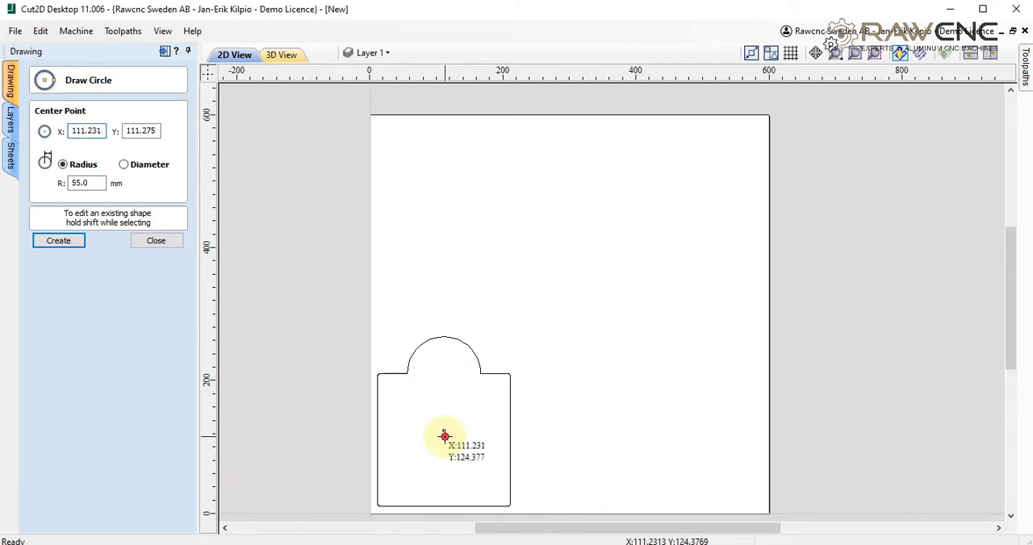
click(153, 242)
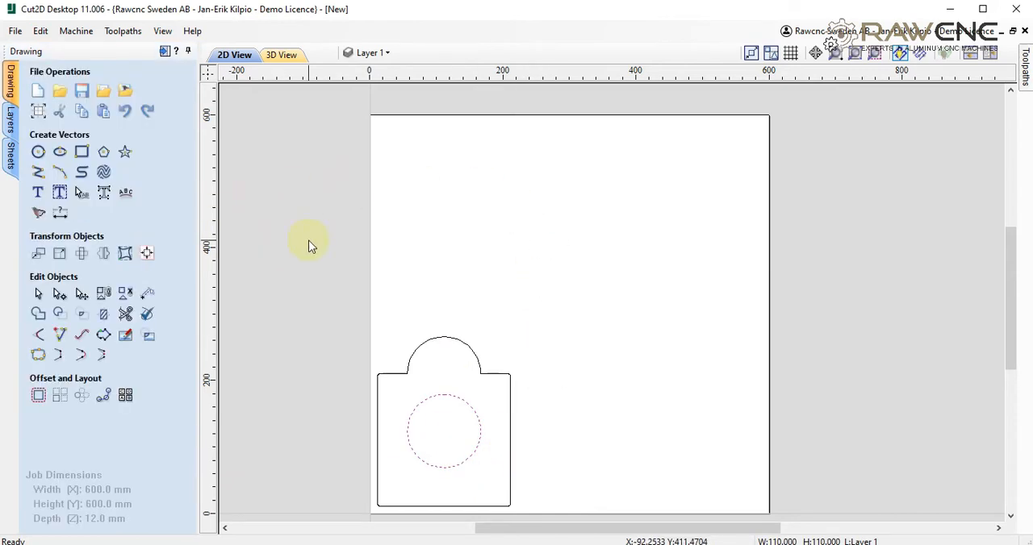
- Start a 2D profile toolpath for the inner circle, keeping a start depth of 0 mm and a cut depth of 12.5 mm
mouse_move(1024, 66)
click(1008, 50)
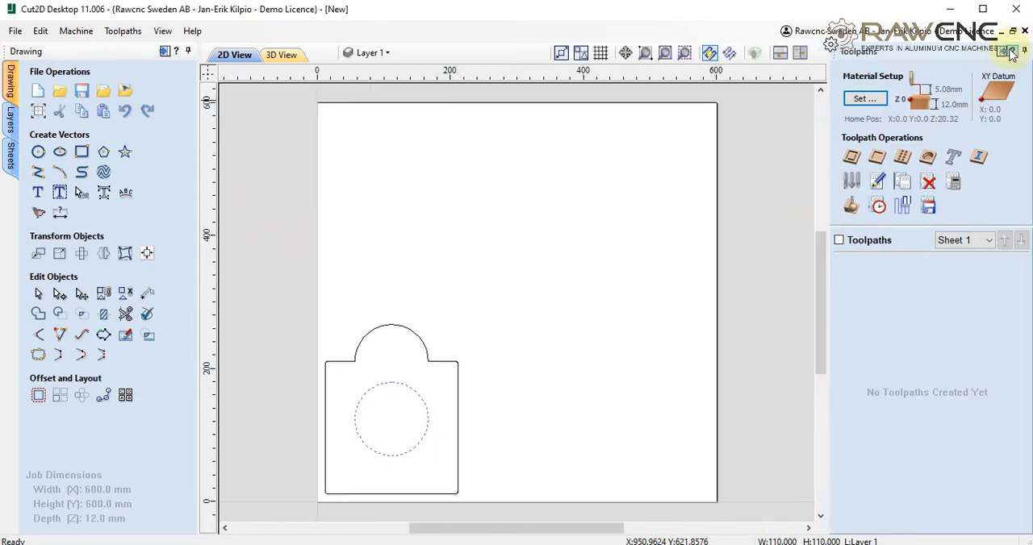
click(859, 164)
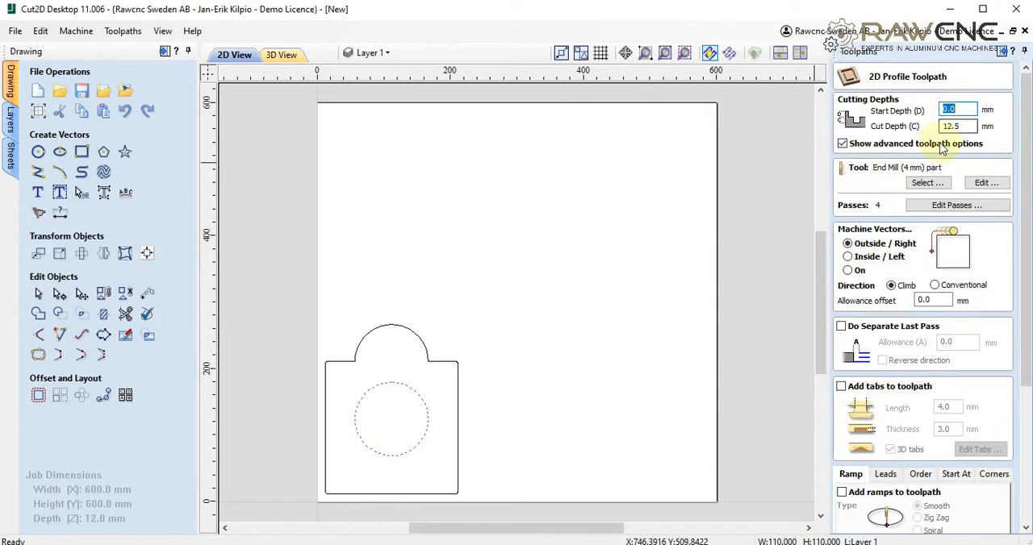
key(Tab)
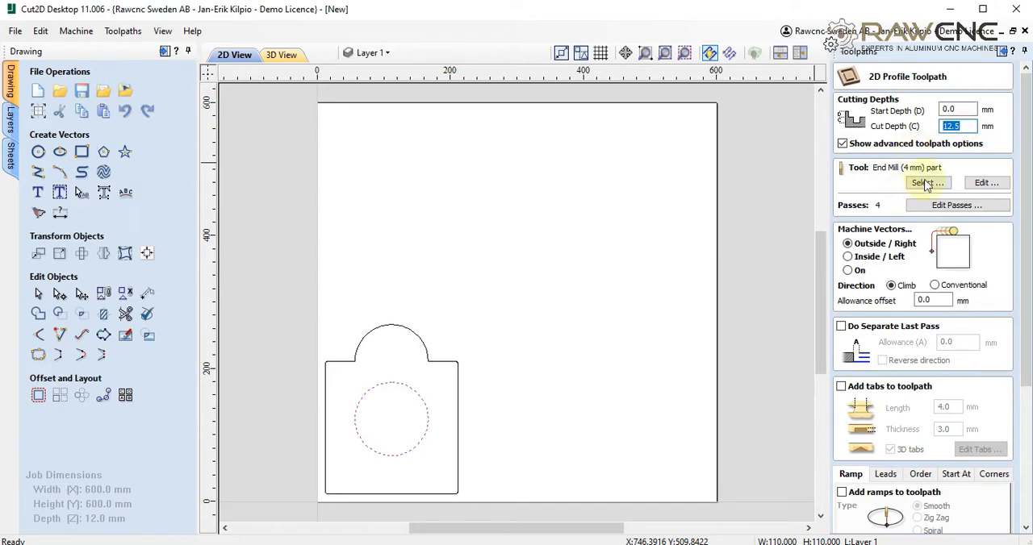
- Open the tool selection for the profile toolpath and look through the two 4 mm end mills, hole and part, among the metric tools
click(925, 184)
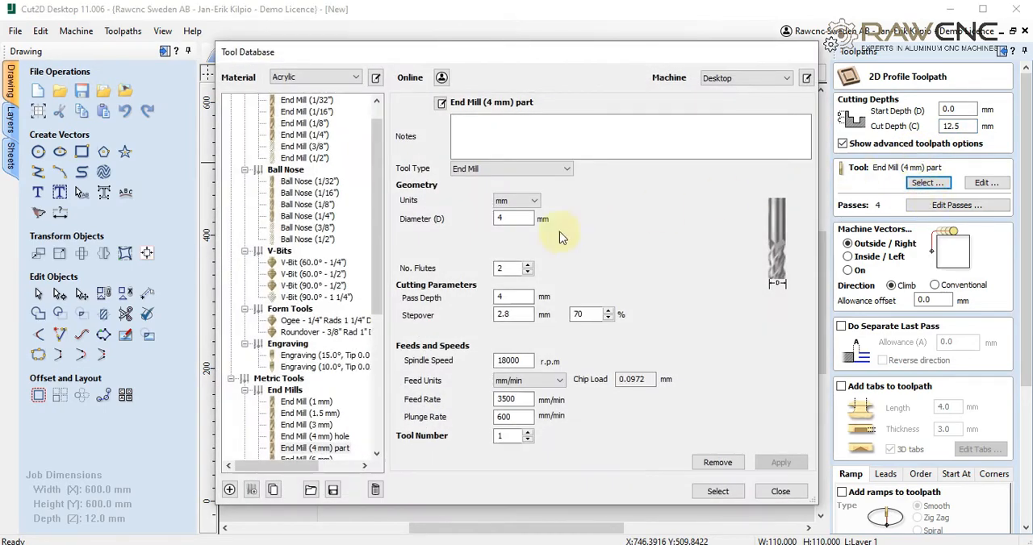
drag(379, 253, 376, 334)
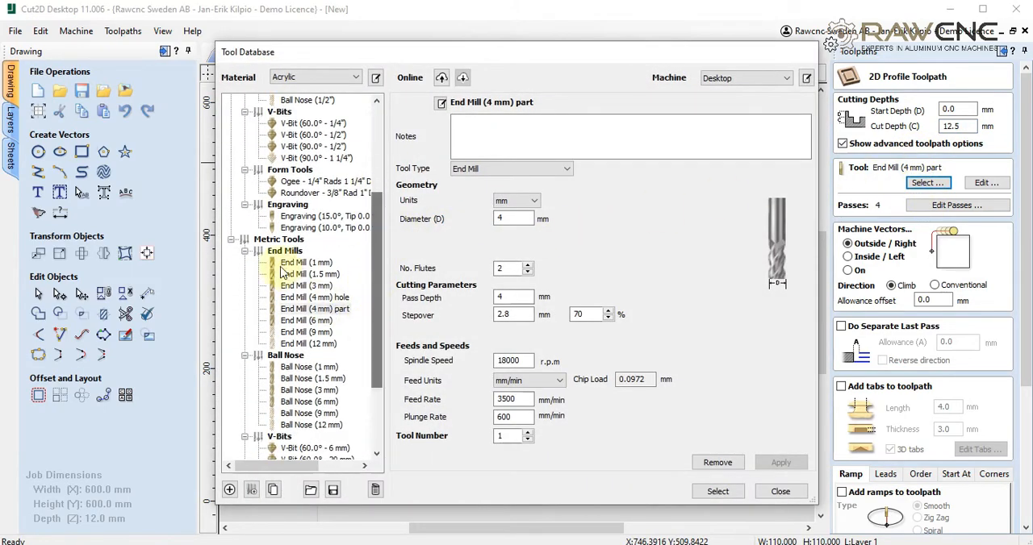
click(291, 241)
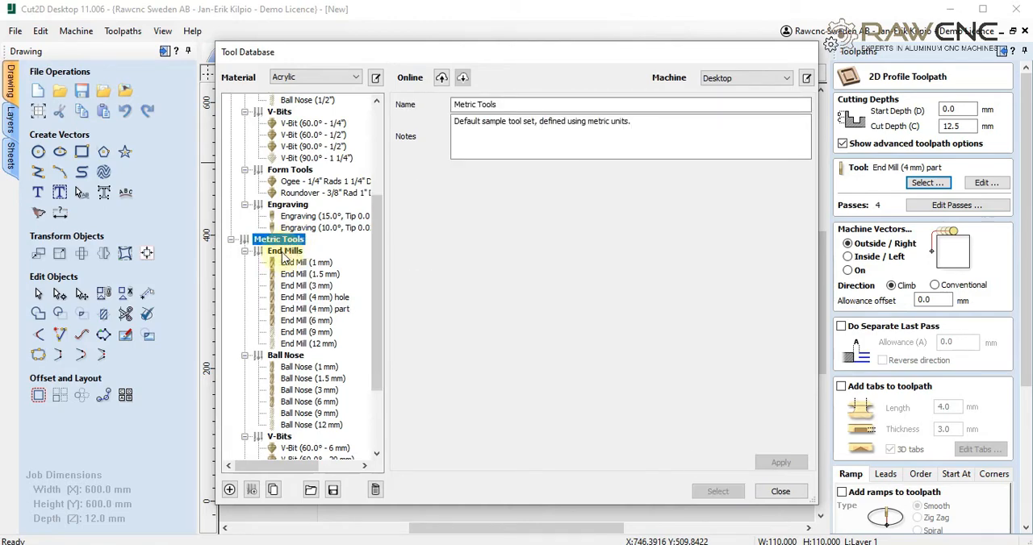
click(285, 251)
click(317, 298)
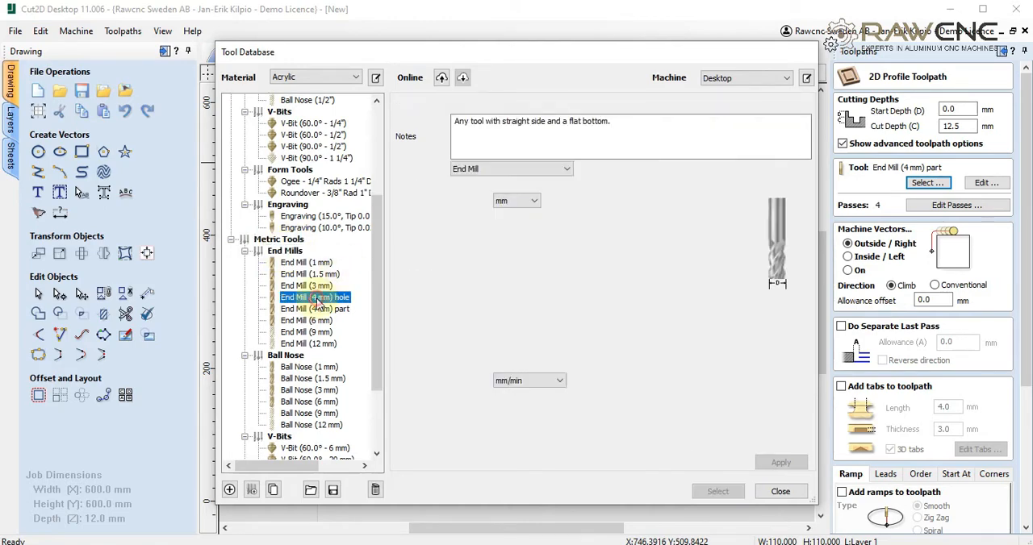
click(314, 311)
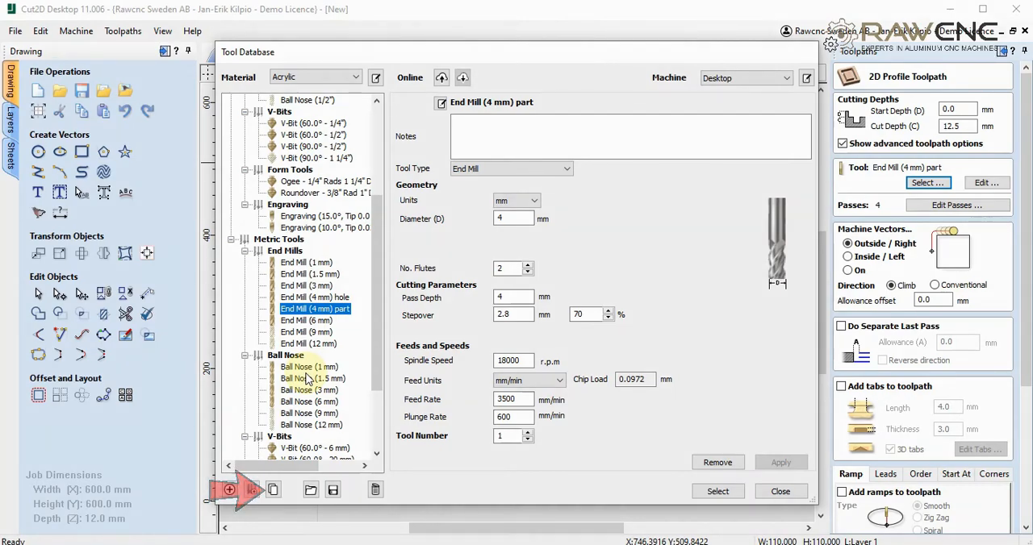
- Add the suffix "hole" to the name format of the 4 mm end mill used for holes
click(327, 297)
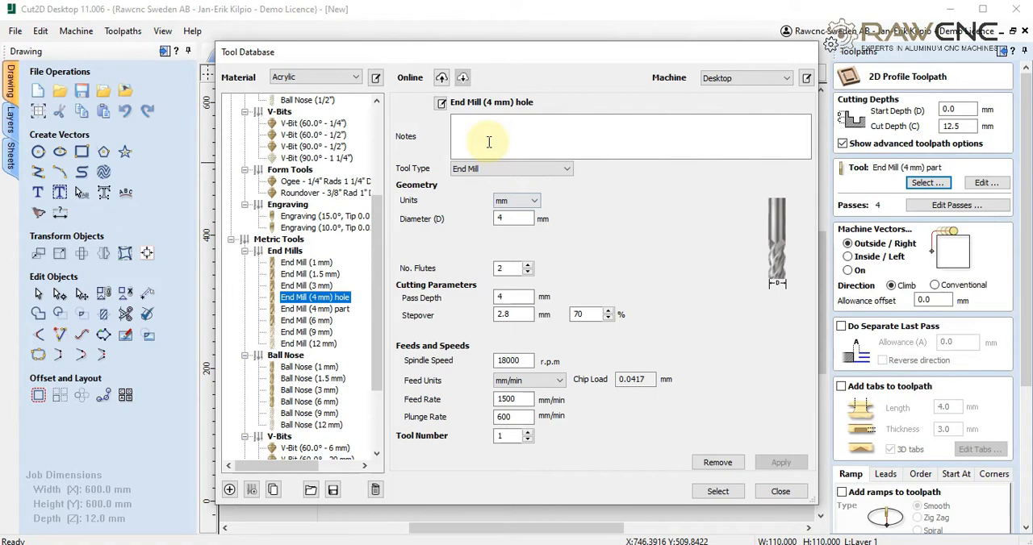
click(441, 103)
text(hole)
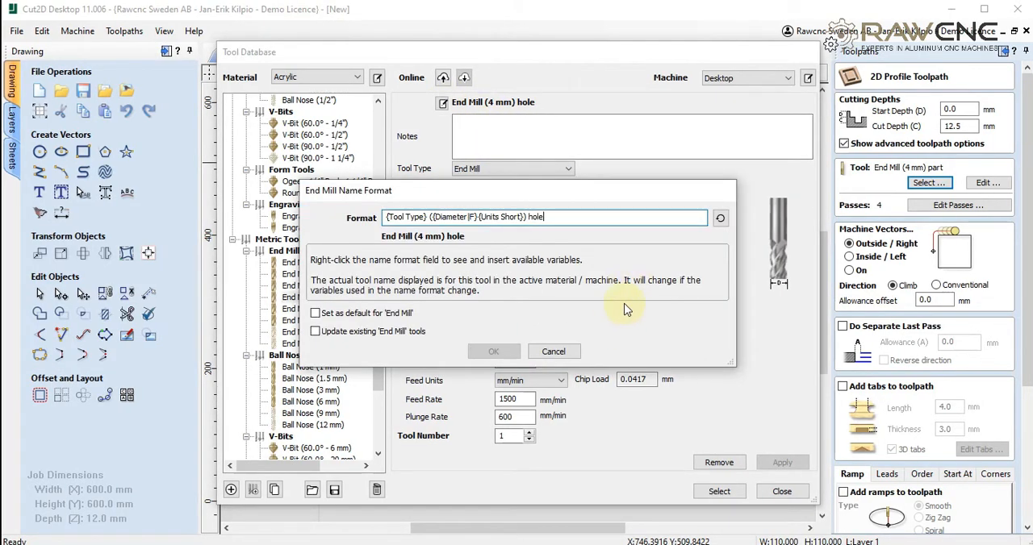
click(497, 352)
- Go through the hole end mill's geometry and cutting parameters, set its feed units to mm/min, and apply the settings
click(507, 216)
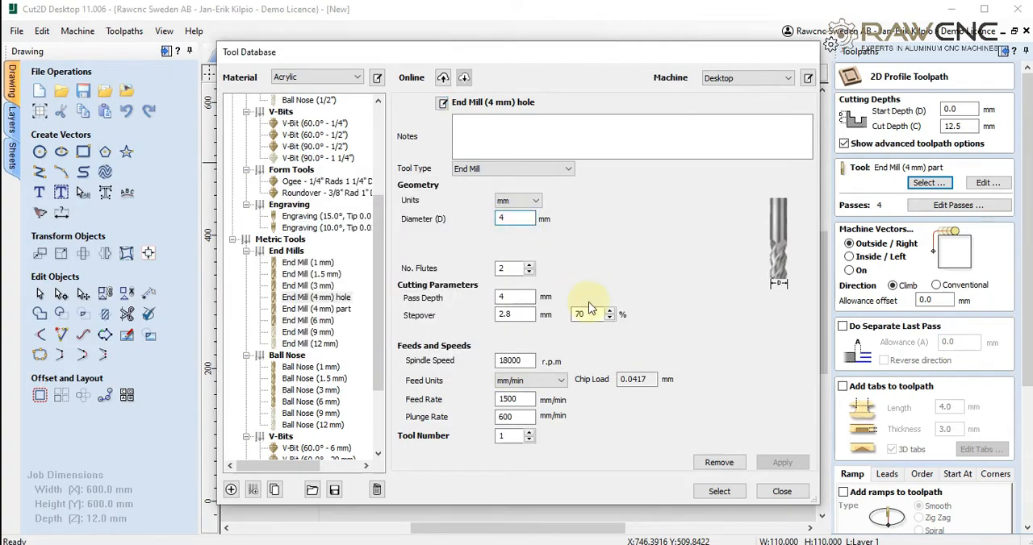
click(529, 264)
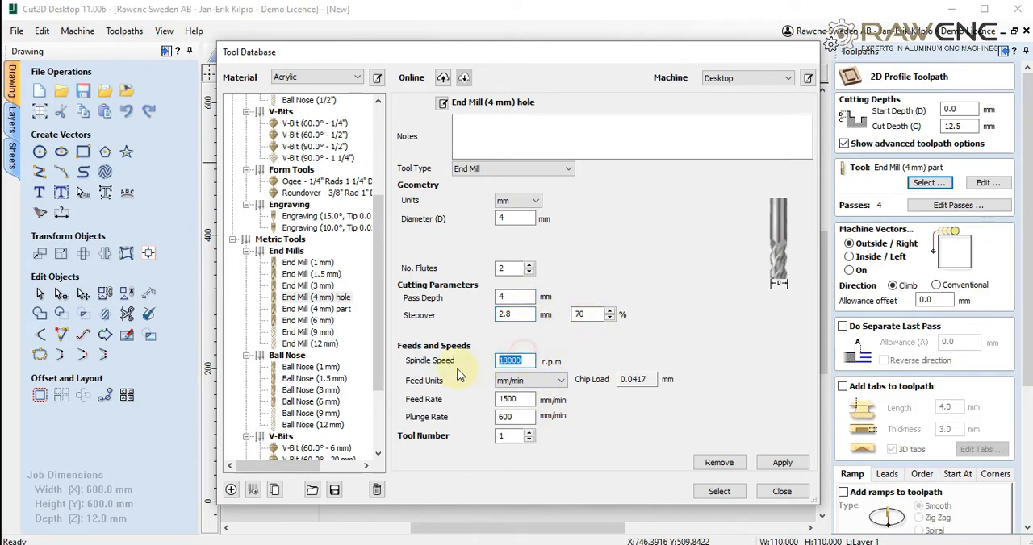
click(556, 381)
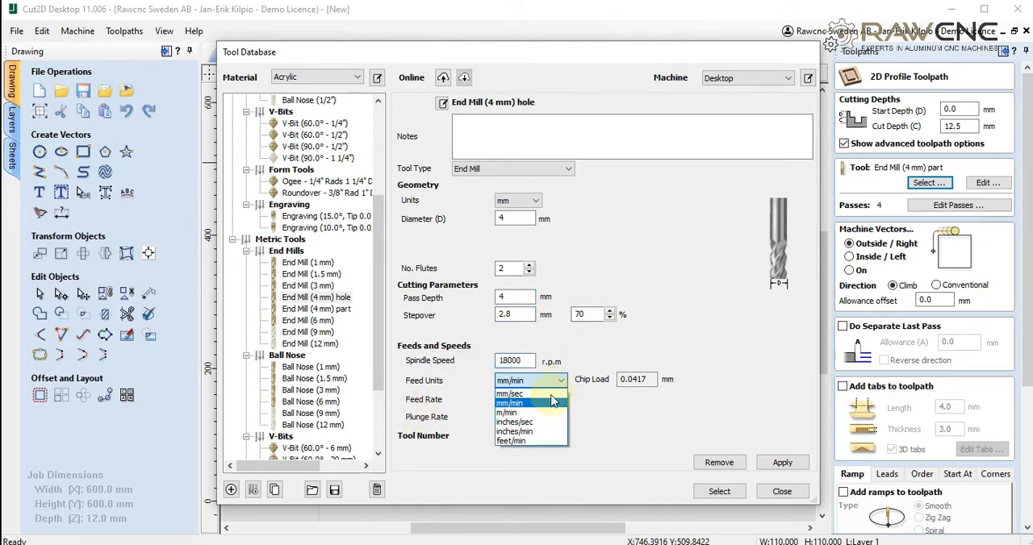
click(517, 403)
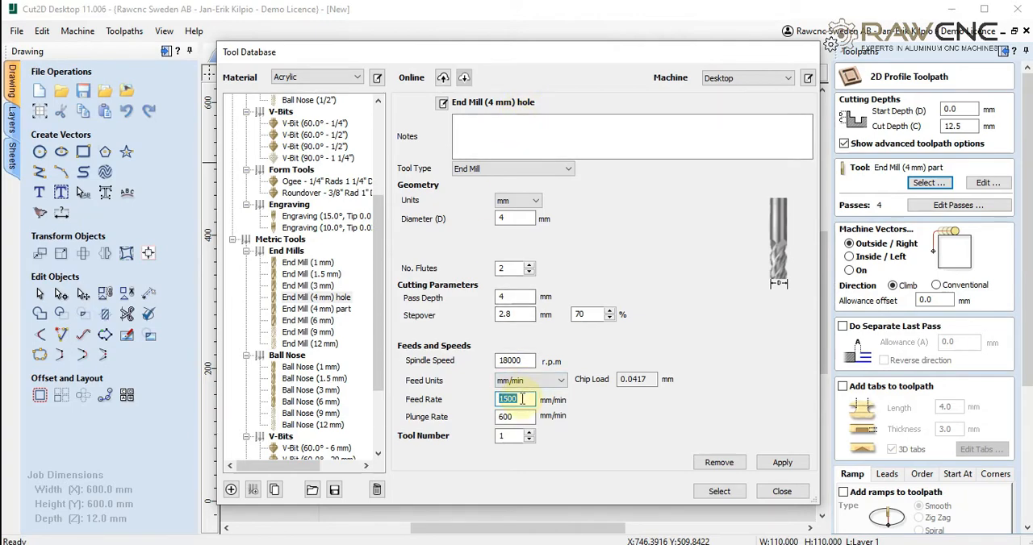
click(779, 462)
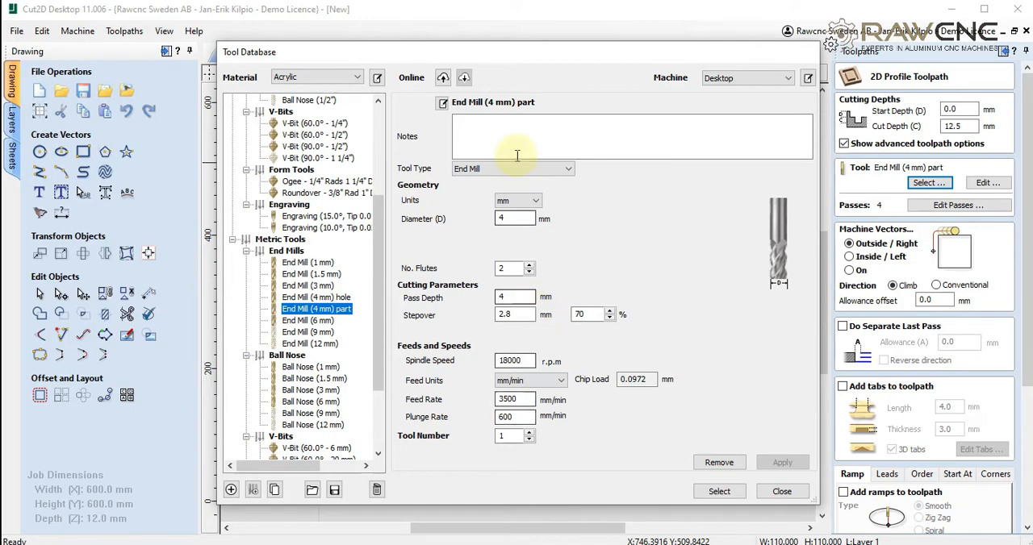
- Review the pass depth, spindle speed and feed rate of the End Mill (4 mm) part tool
click(515, 297)
double_click(521, 361)
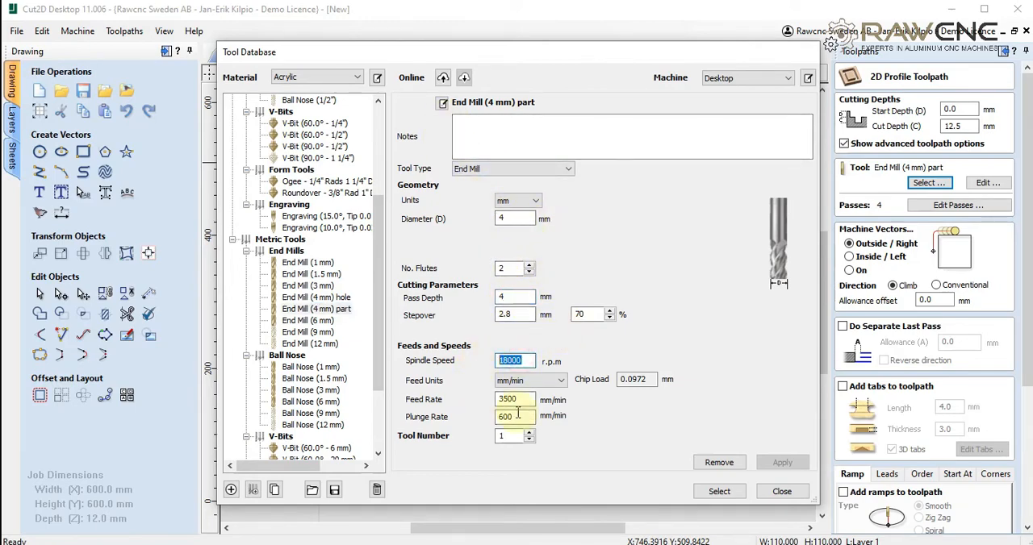
double_click(521, 399)
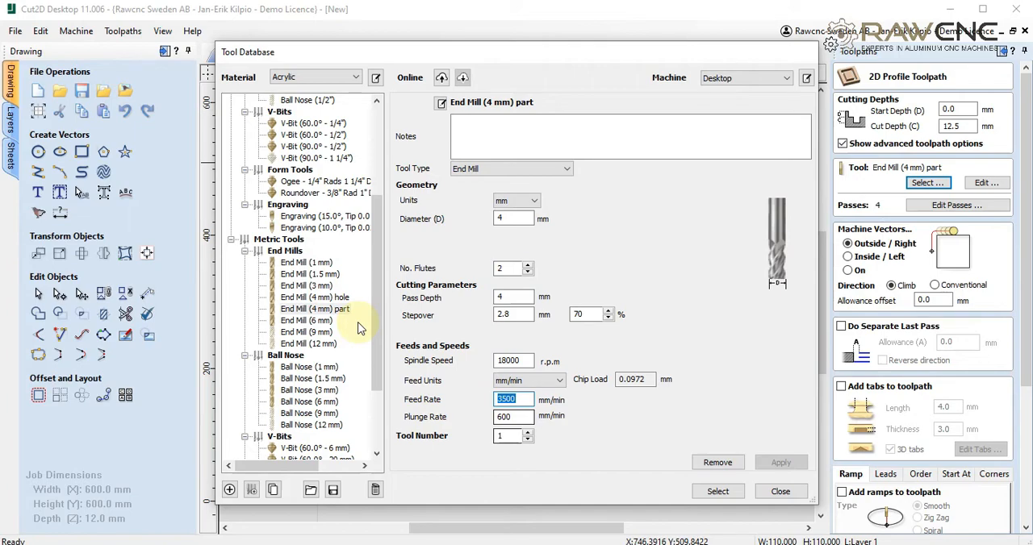
- Assign the End Mill (4 mm) hole tool to the profile toolpath and machine on the inside of the circle
click(322, 297)
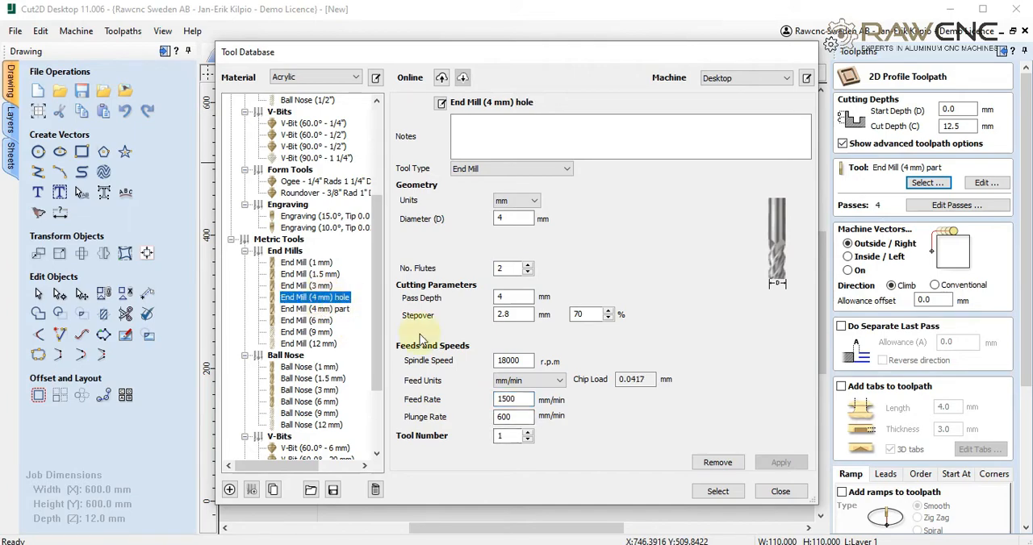
click(718, 490)
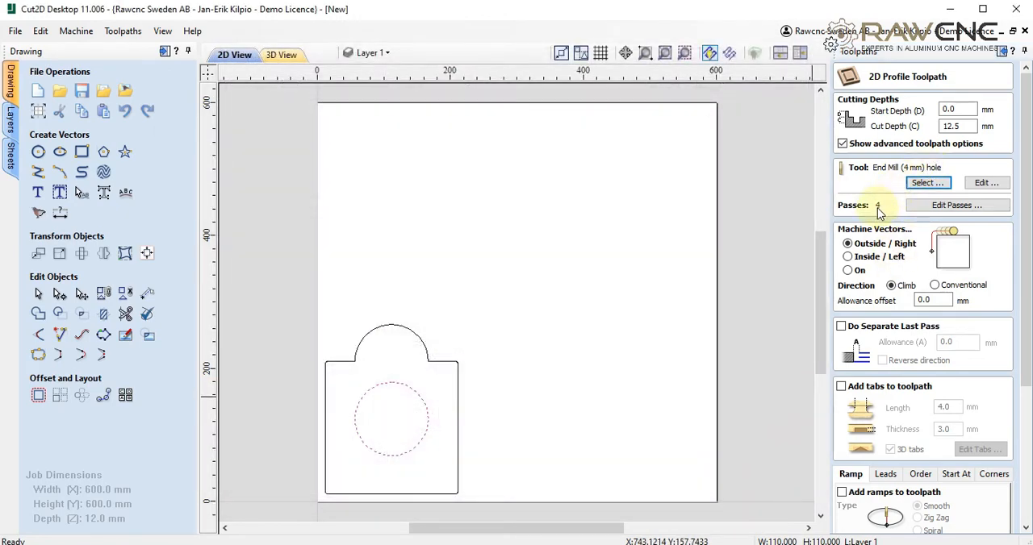
click(848, 257)
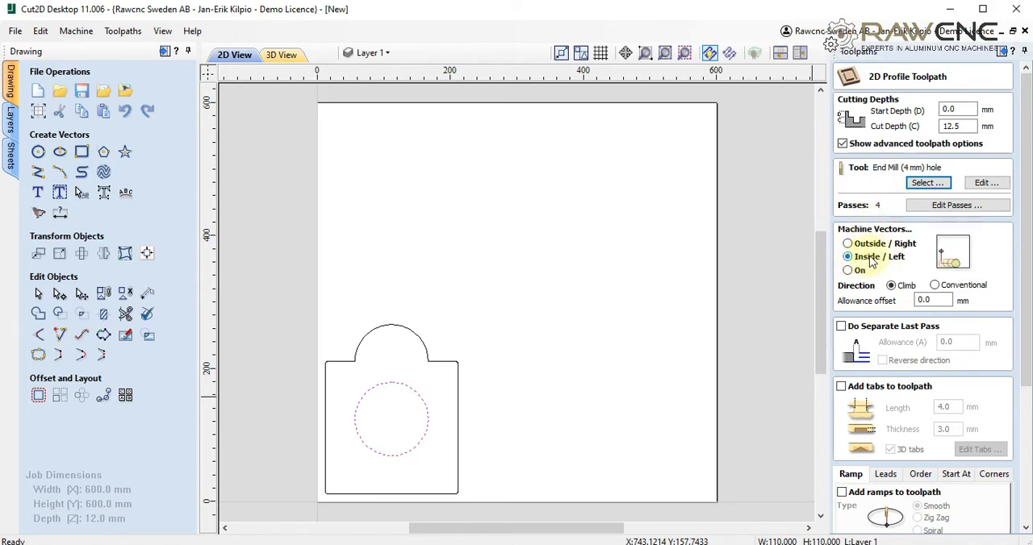
- Enable 3D tabs 4 mm long and 3 mm thick, and automatically add a constant number of 4 tabs to the circle
click(842, 387)
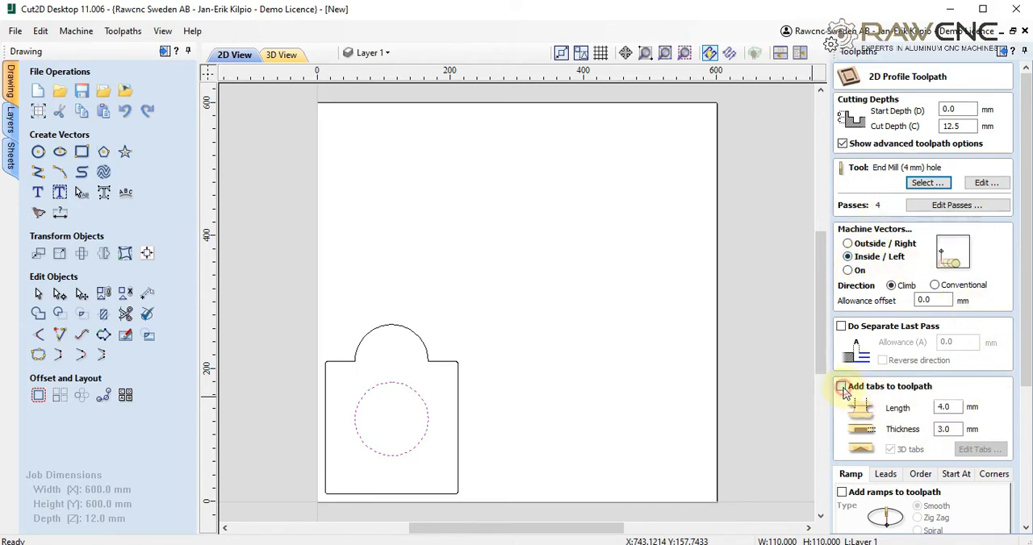
click(947, 408)
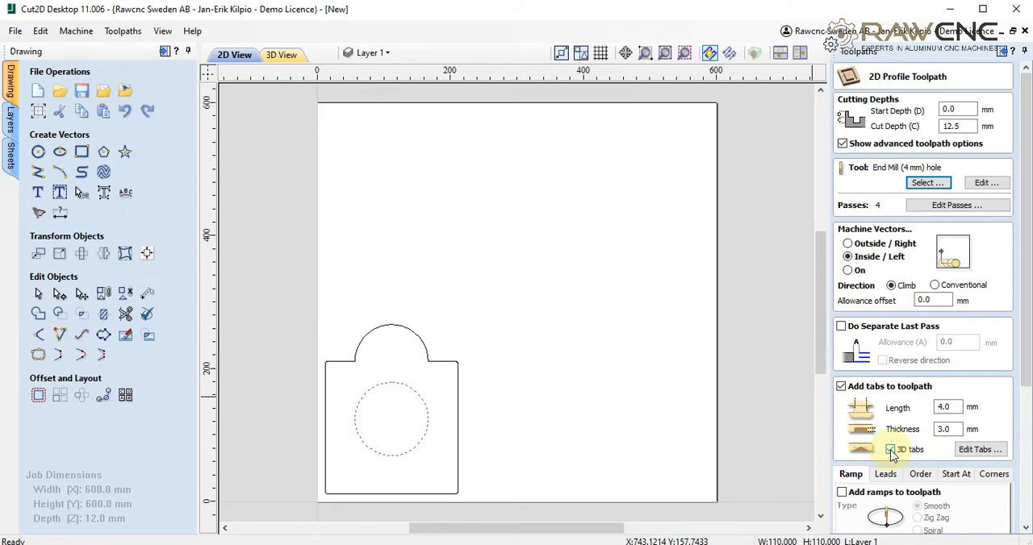
click(980, 449)
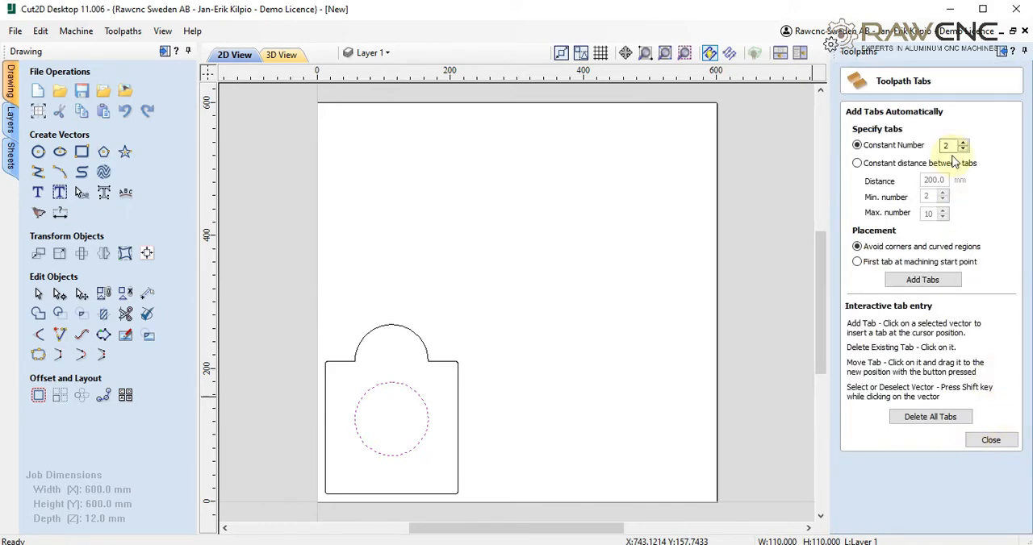
click(964, 143)
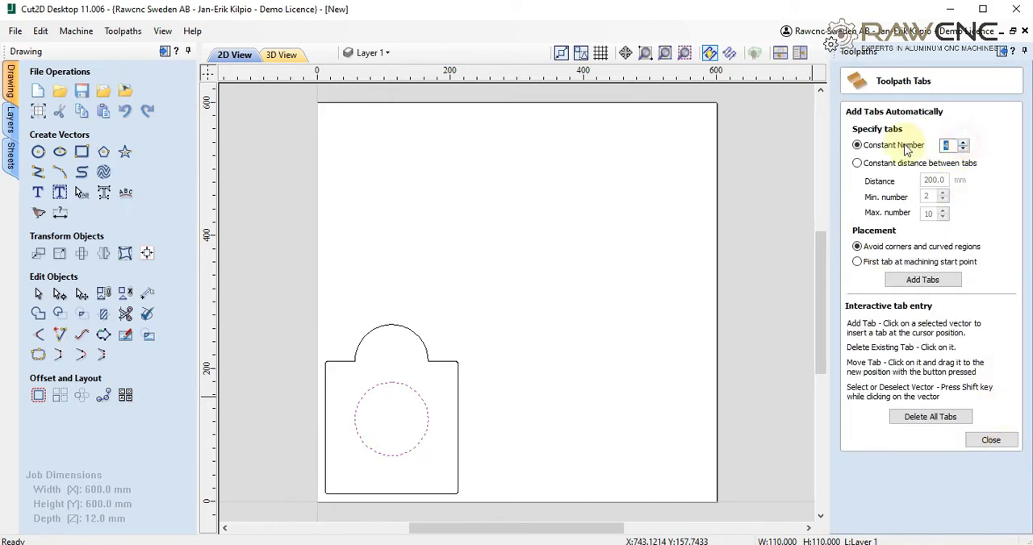
click(920, 280)
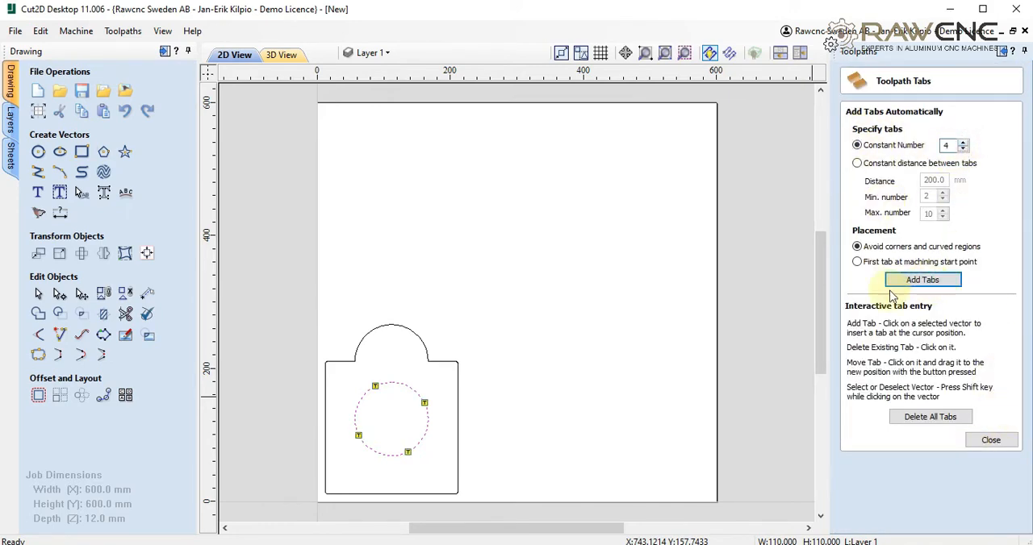
- Reposition the circle's upper-left tab slightly farther down along the circle and finish editing the tabs
click(376, 385)
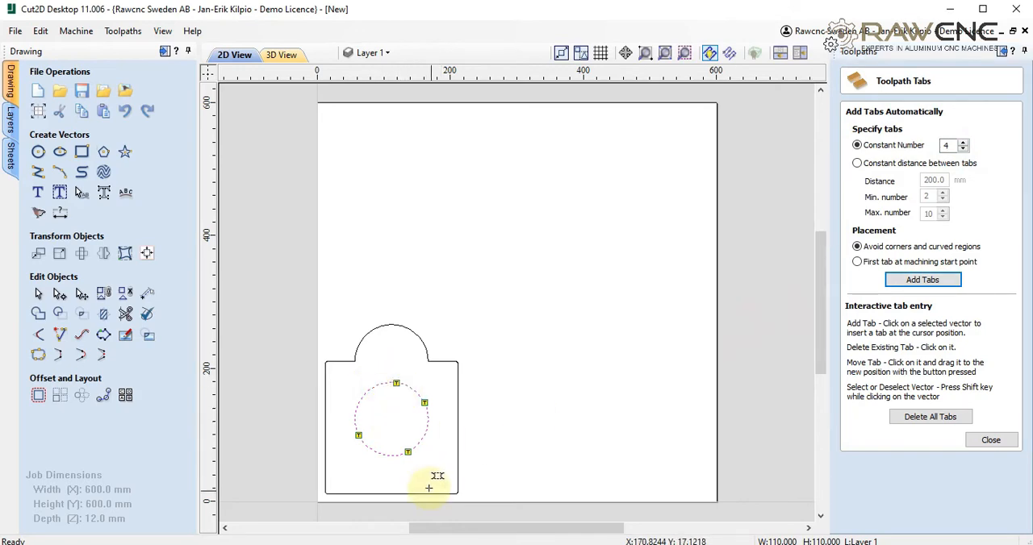
click(371, 388)
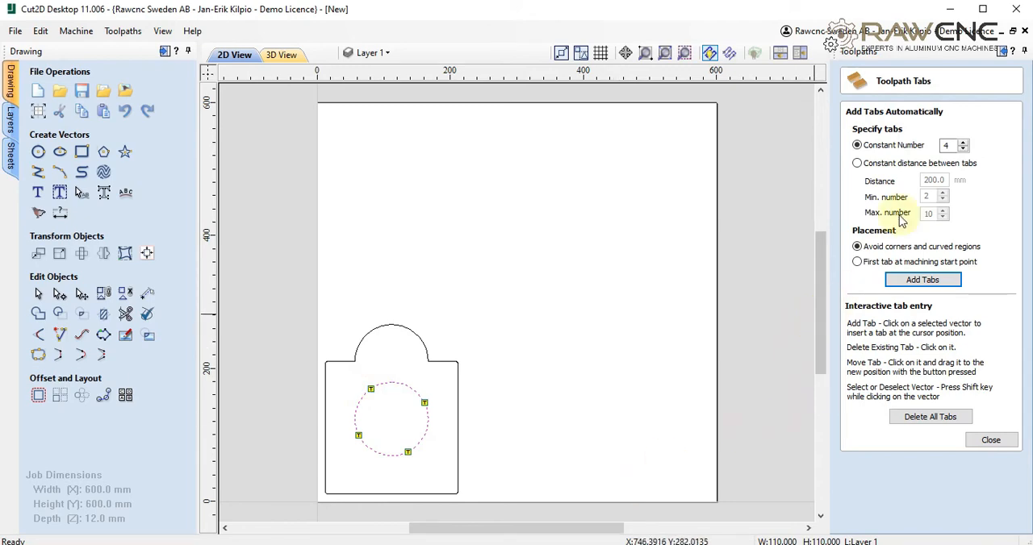
click(991, 441)
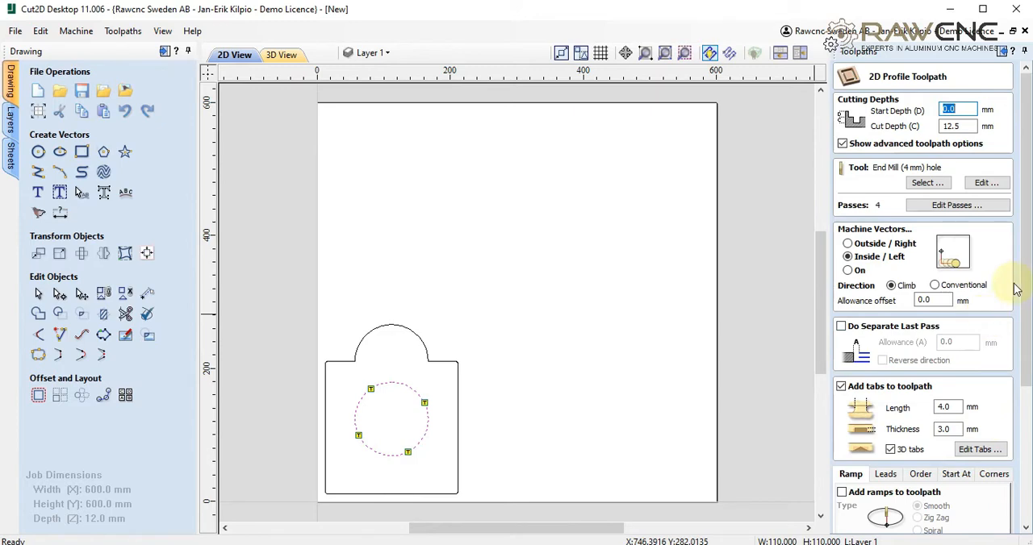
- Add smooth ramps with a 20 degree angle, calculate the inner circle's toolpath despite the cut-through depth, and close the toolpath settings
drag(1027, 276, 1027, 403)
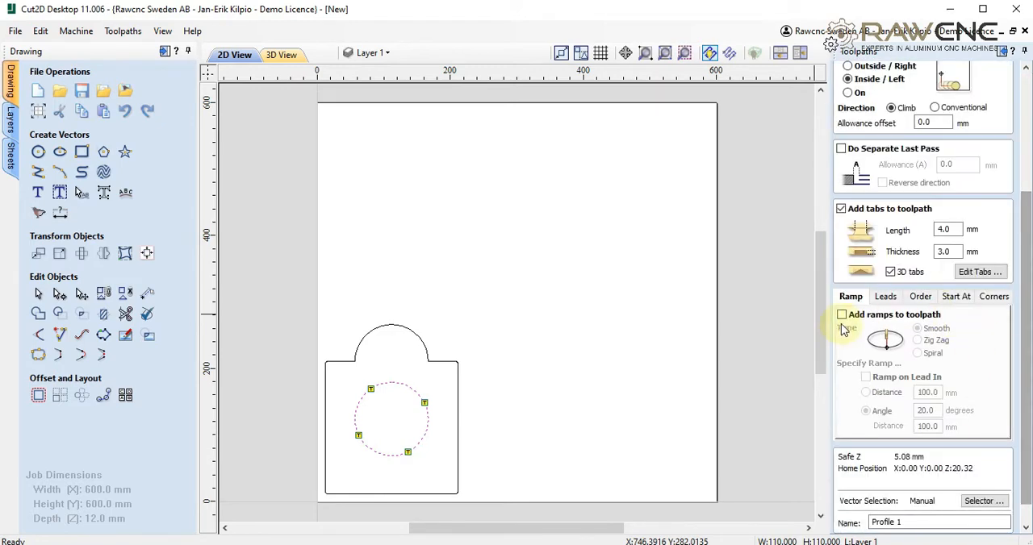
click(842, 315)
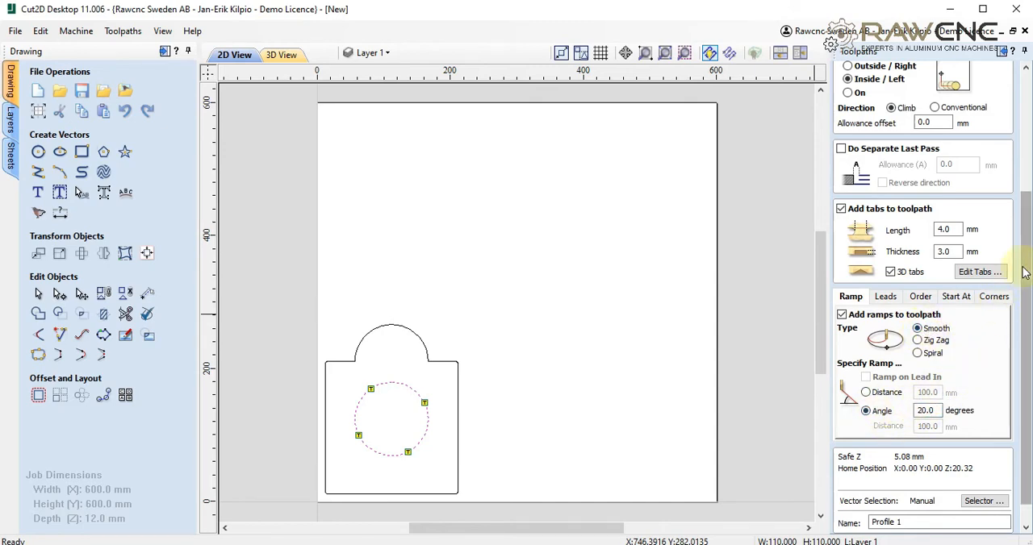
scroll(1024, 291, down, 1)
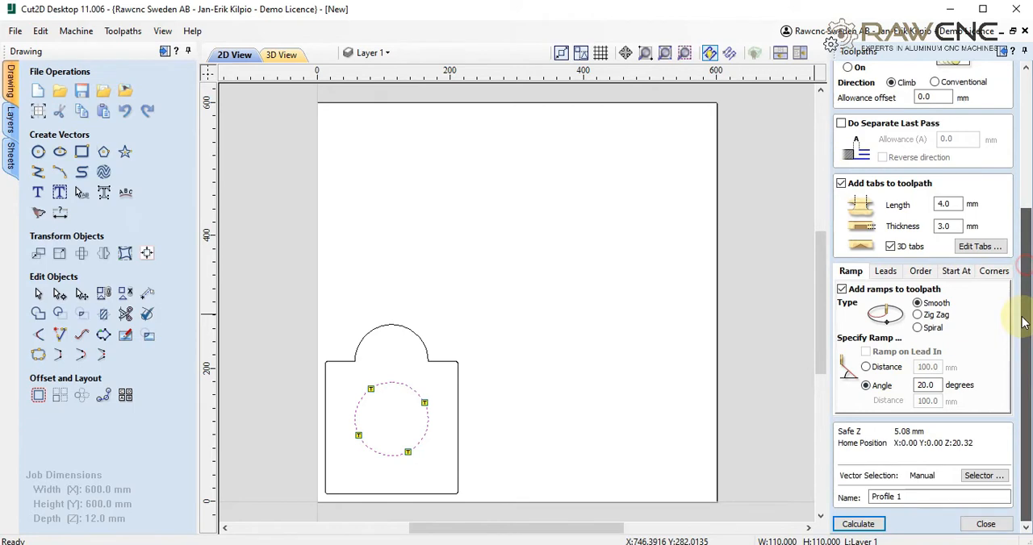
click(859, 524)
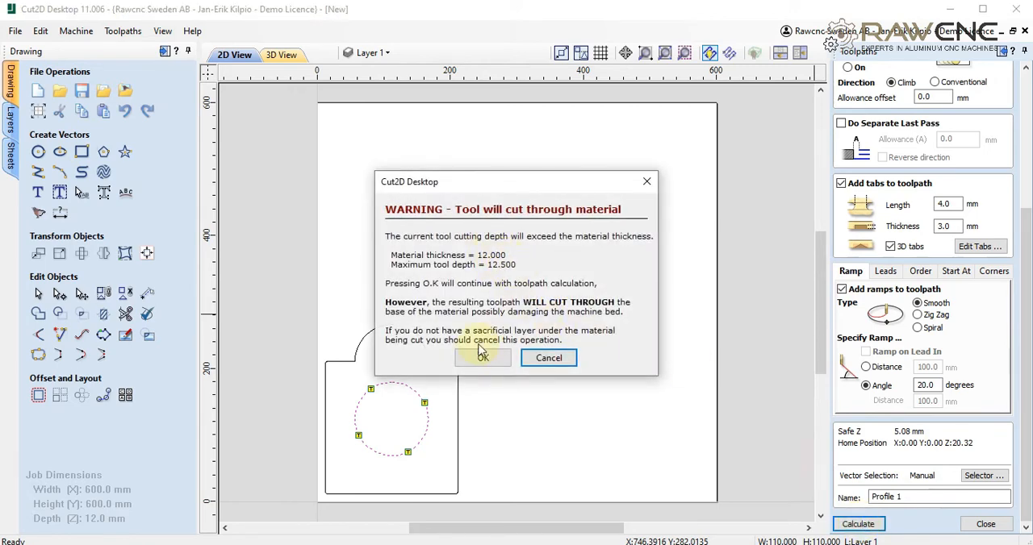
click(481, 359)
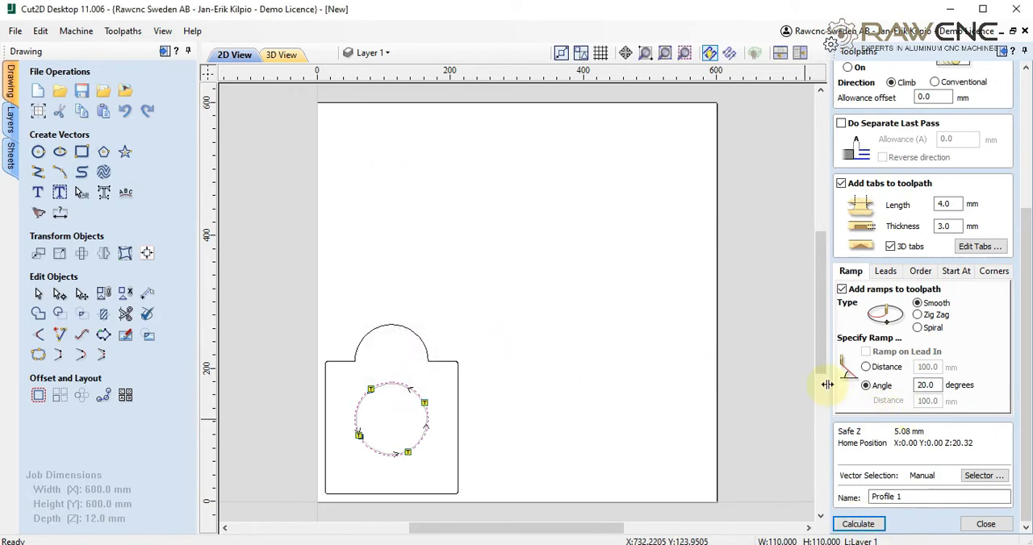
click(985, 525)
- Inspect the calculated toolpath around the circle and run a 3D preview of all toolpaths
scroll(365, 446, up, 3)
scroll(366, 443, down, 1)
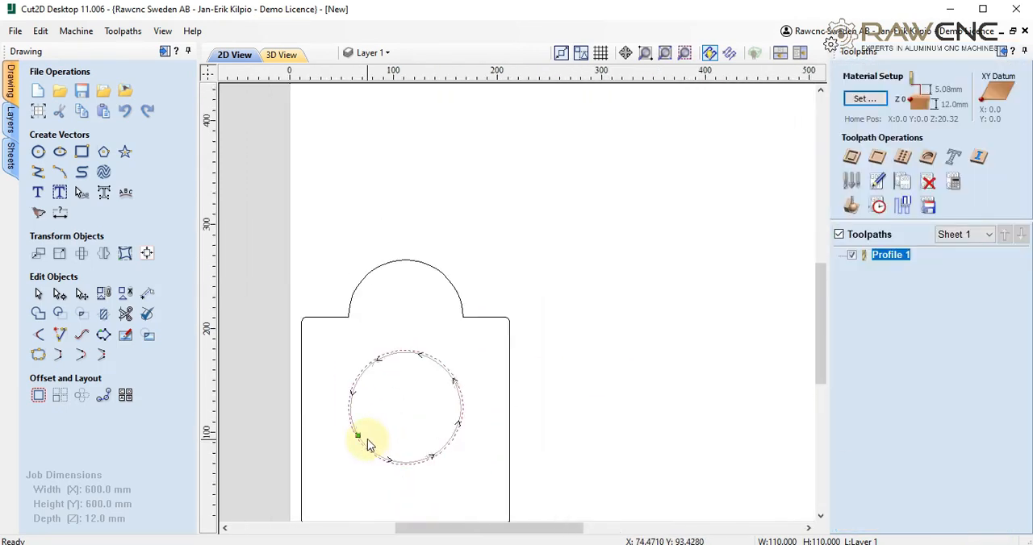
click(852, 205)
click(933, 320)
- Examine the cut circle and its tabs in the 3D preview from different angles, and return to the 2D view
scroll(339, 448, up, 3)
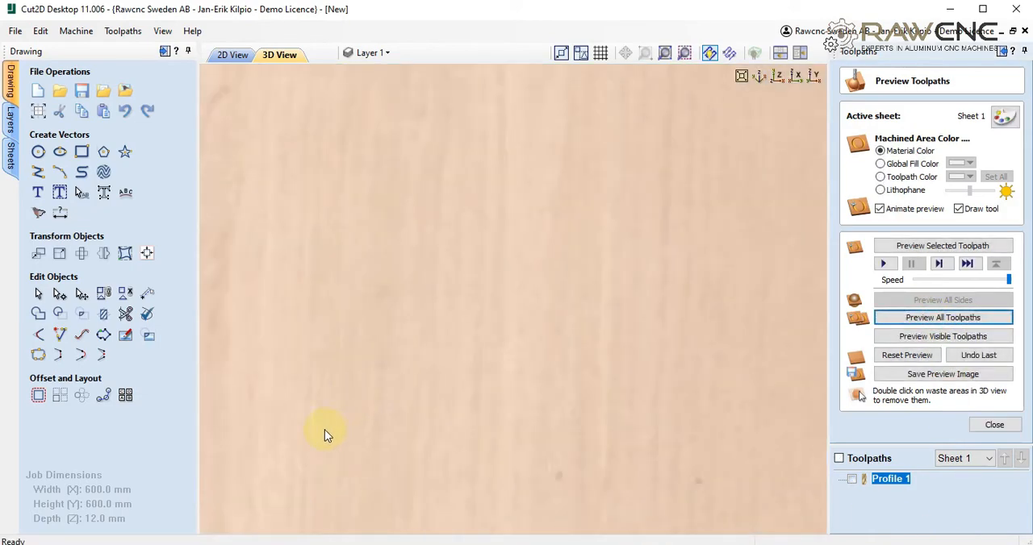
scroll(327, 434, down, 3)
drag(323, 414, 446, 338)
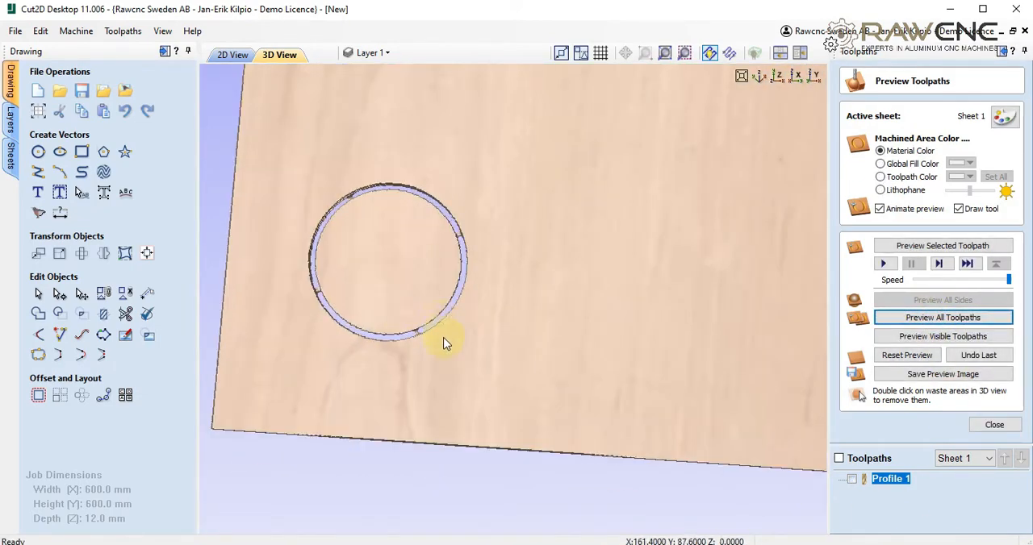
scroll(444, 333, up, 2)
drag(318, 364, 522, 367)
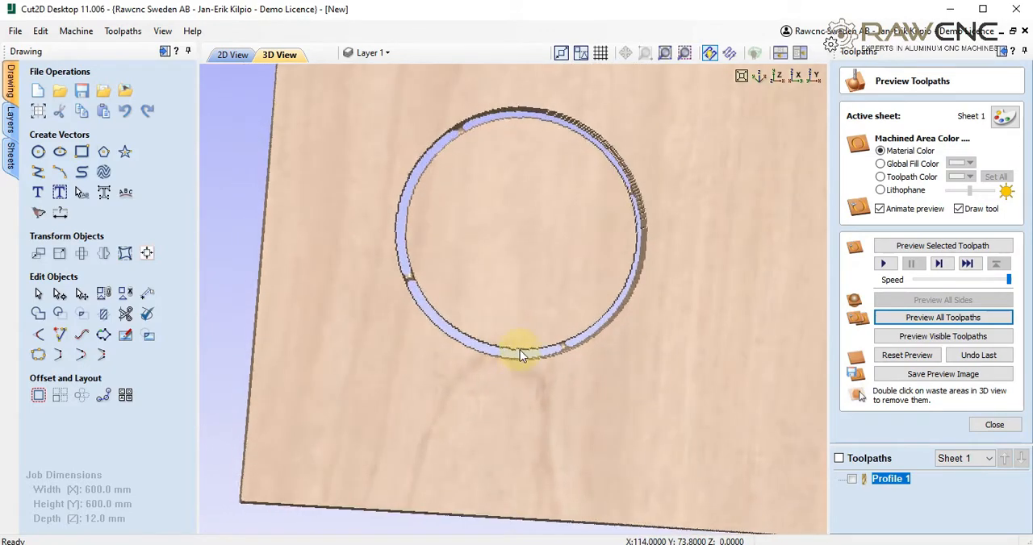
click(231, 55)
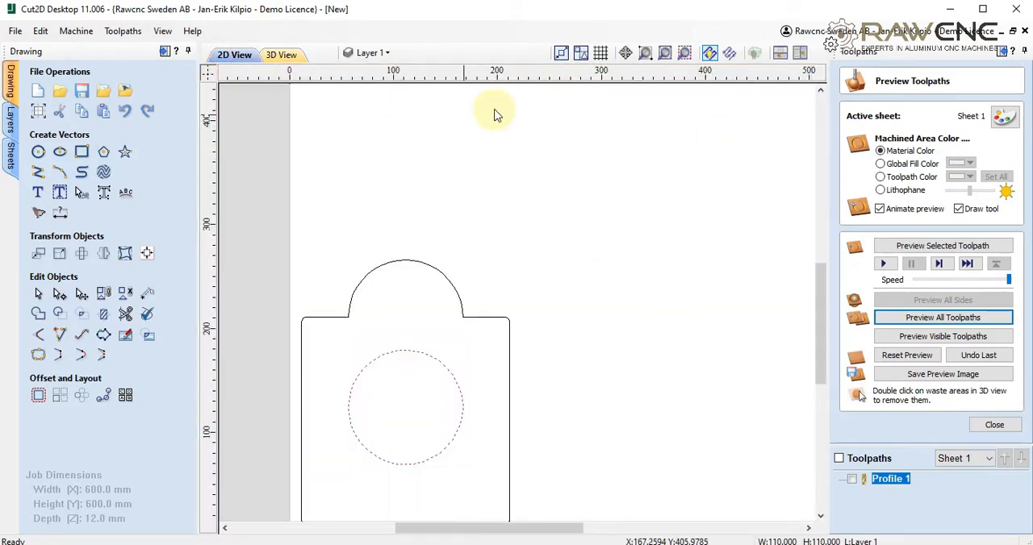
- Close the toolpath preview, select the part's outer contour, and start a 2D profile toolpath for it
click(996, 426)
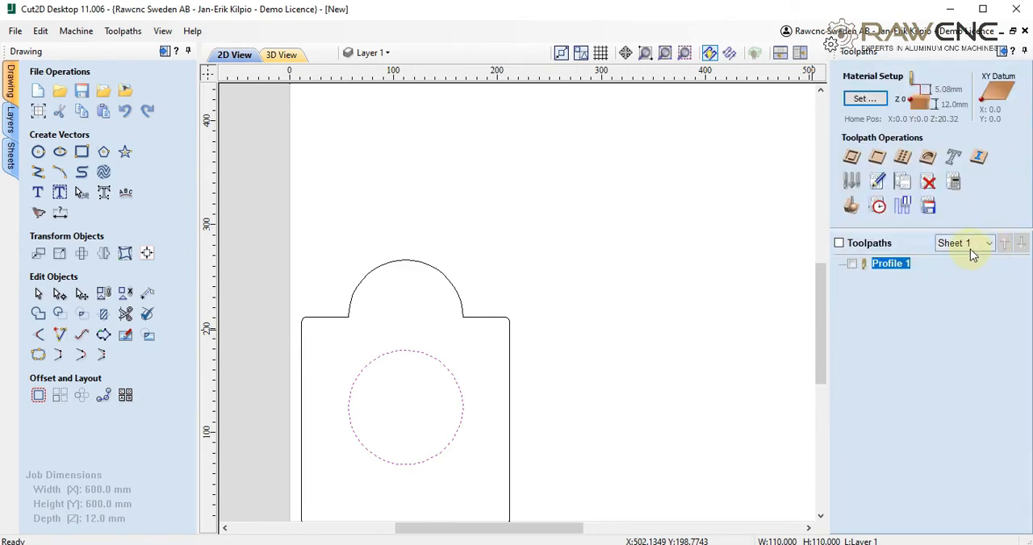
click(432, 267)
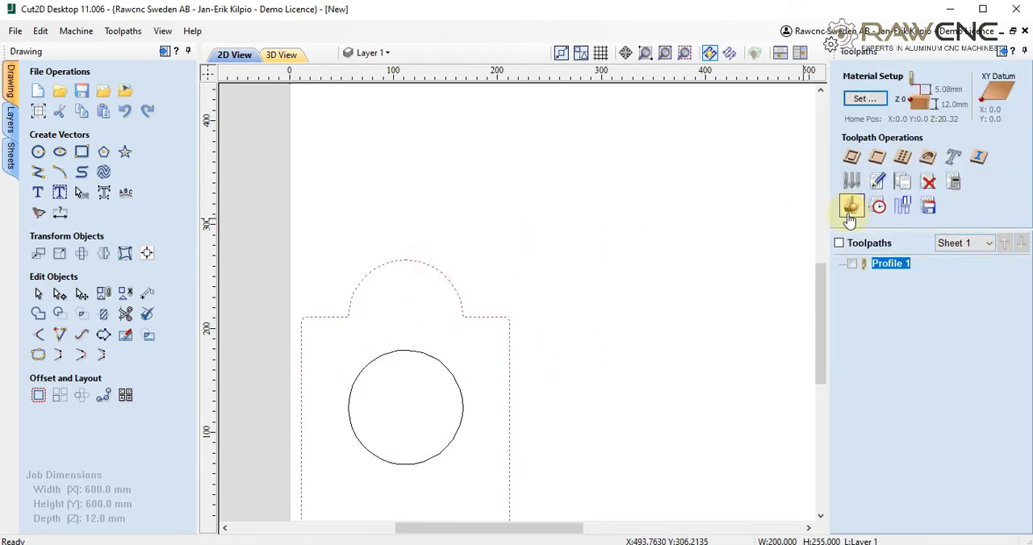
scroll(606, 380, down, 3)
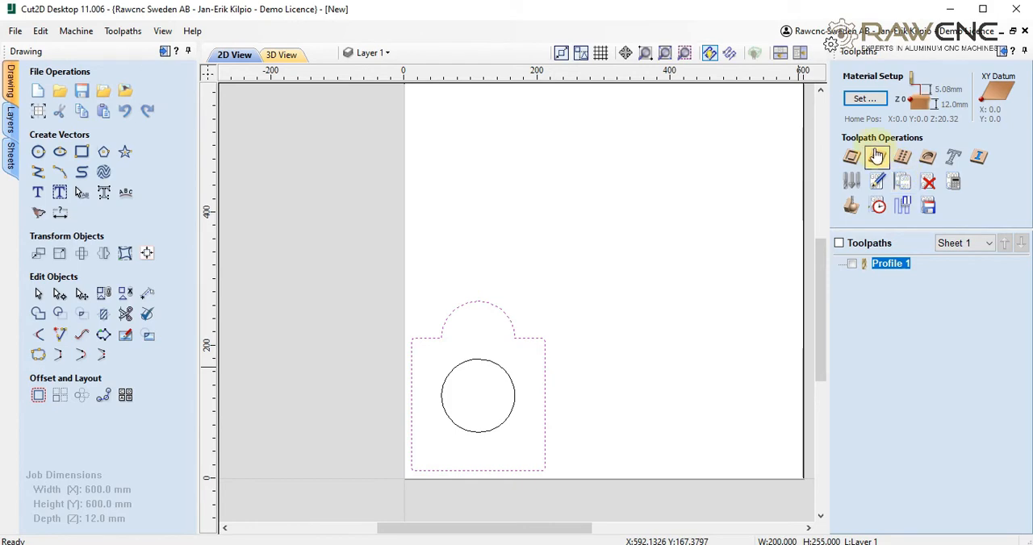
click(852, 156)
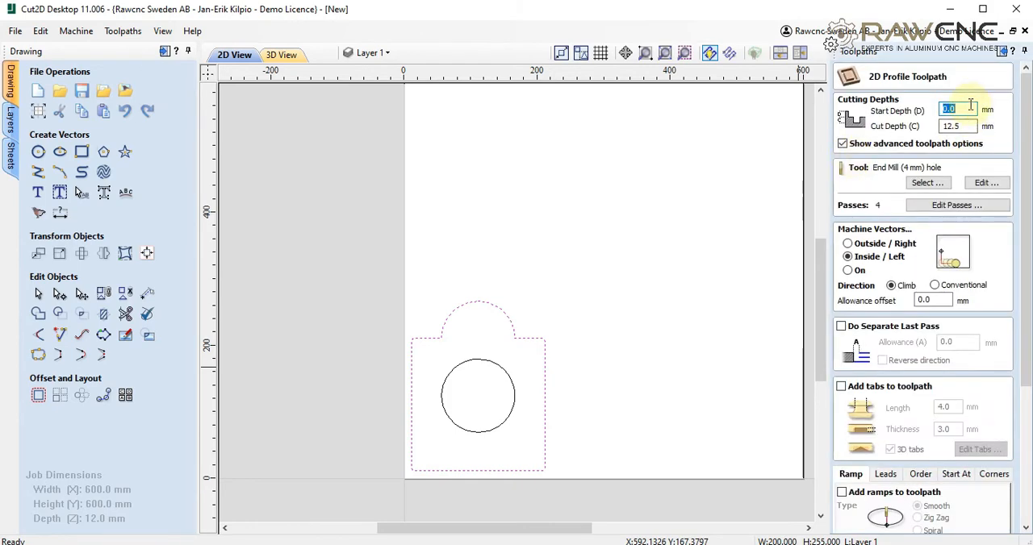
key(Tab)
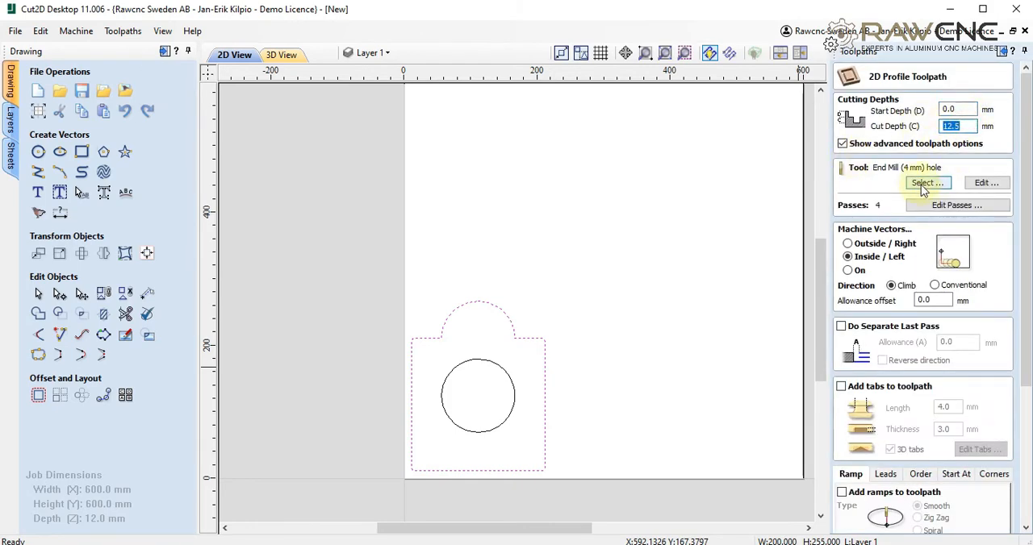
- Choose the metric End Mill (4 mm) part as the tool for the outer contour's toolpath
click(924, 186)
drag(379, 223, 362, 392)
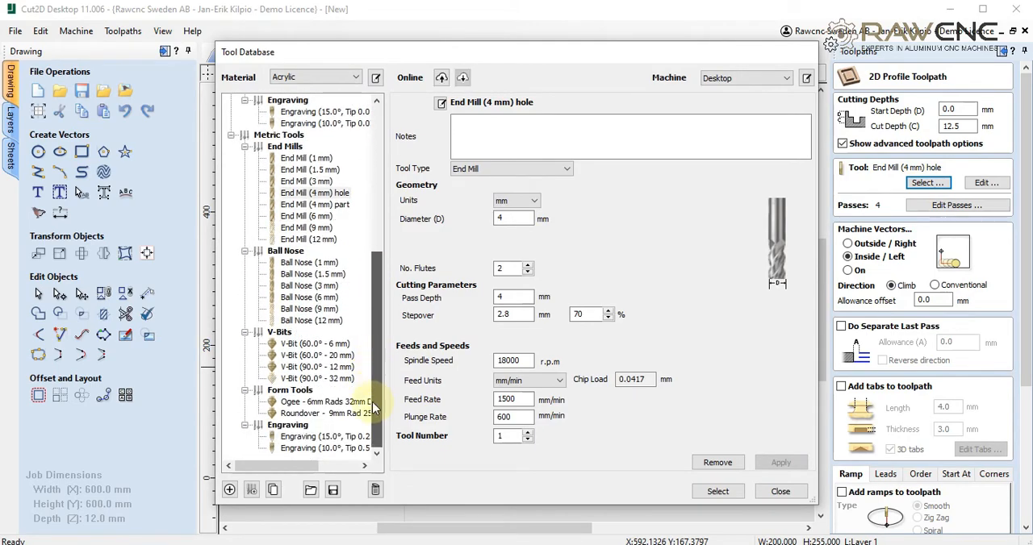
click(319, 205)
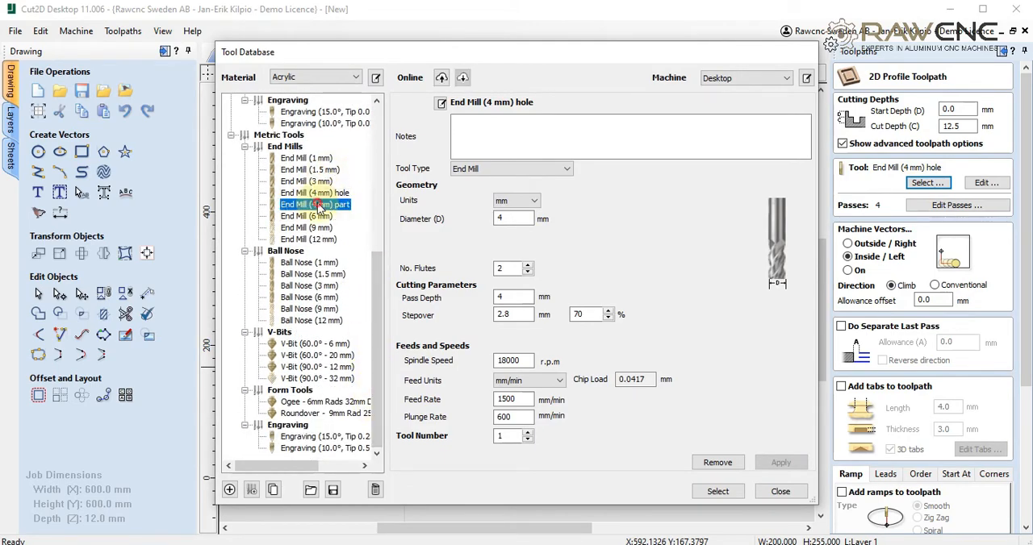
double_click(506, 399)
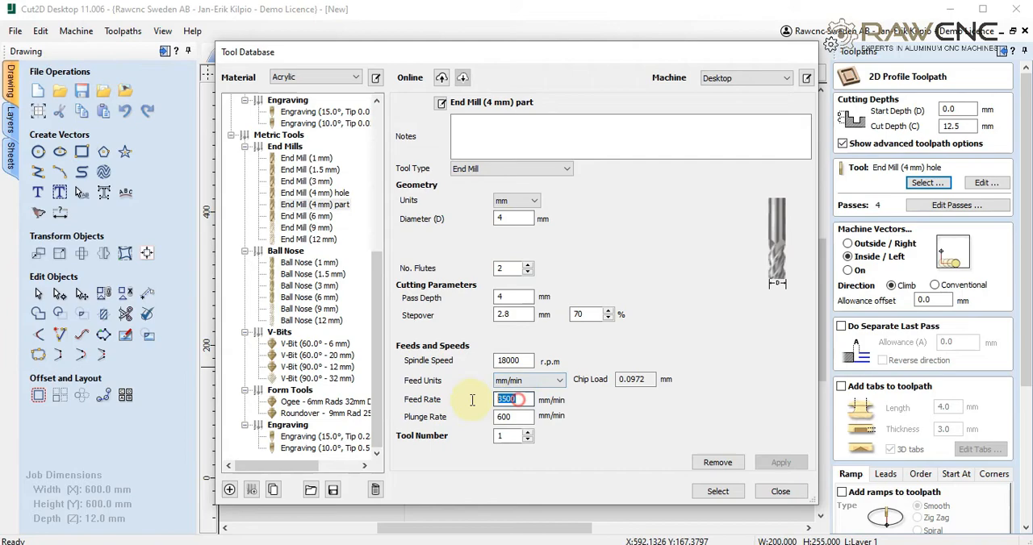
click(717, 491)
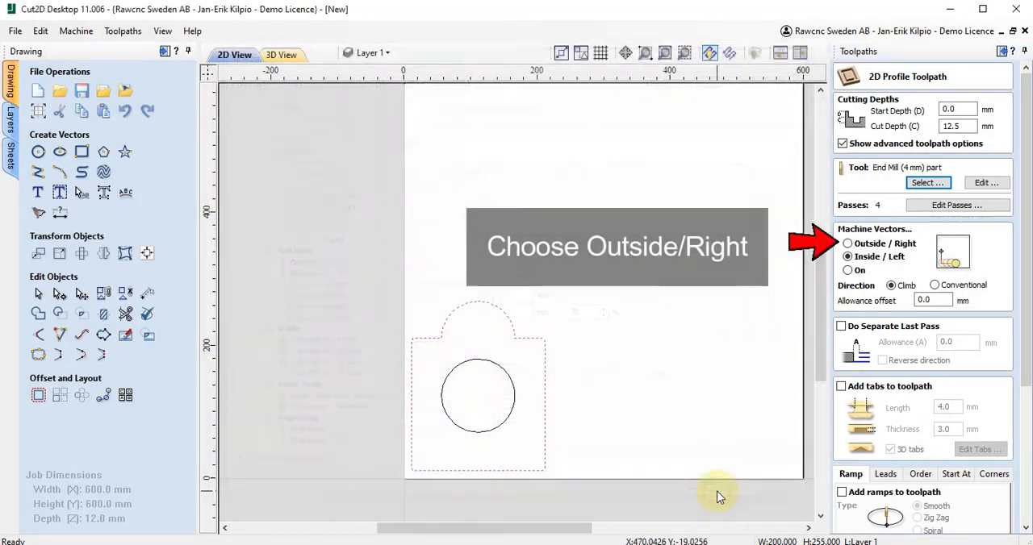
- Enable 3D tabs for the outer contour and add a constant number of 4 tabs automatically
click(843, 387)
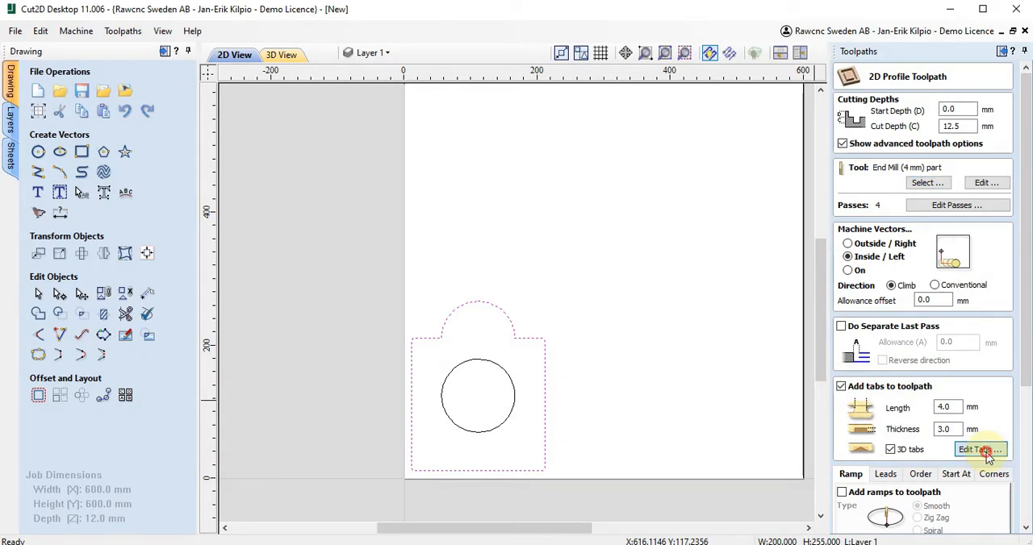
click(979, 449)
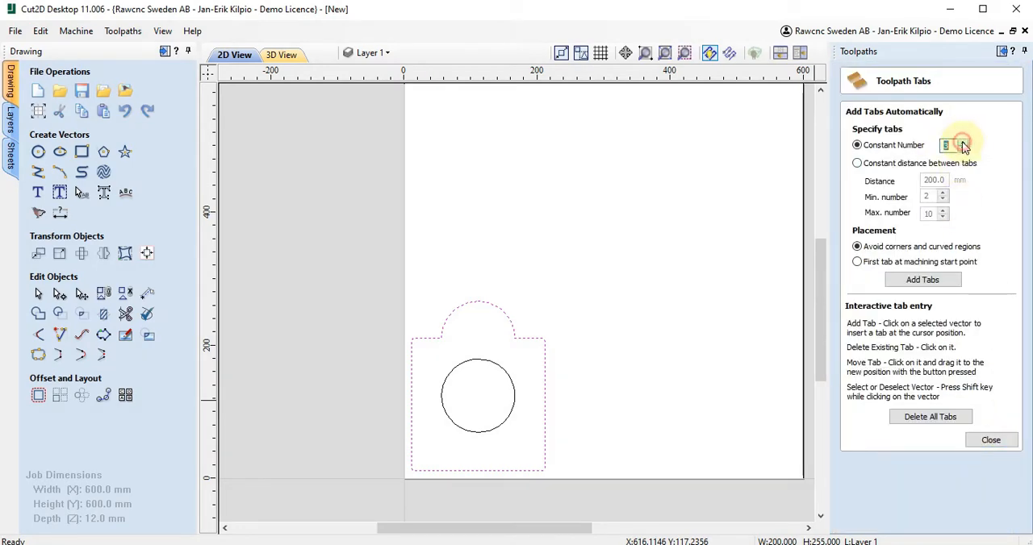
click(922, 280)
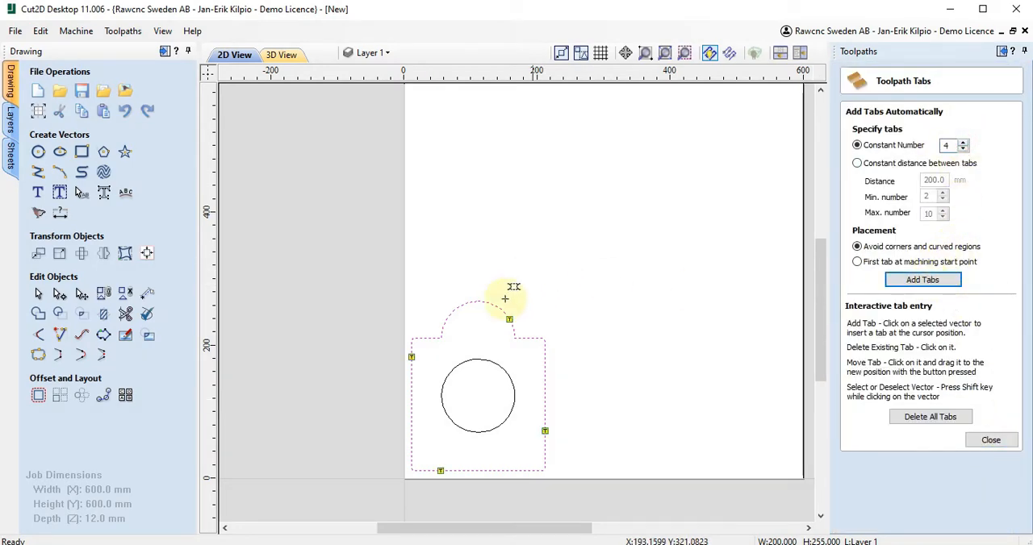
- Move the arc's tab to its apex, the right edge's tab higher, and the bottom edge's tab to the middle, and finish editing tabs
drag(510, 318, 479, 301)
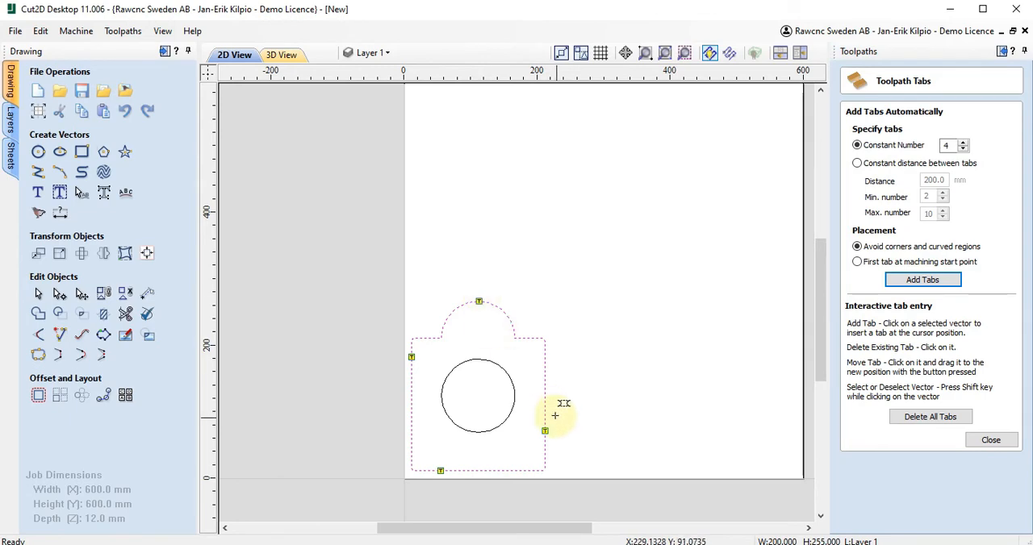
drag(546, 430, 545, 363)
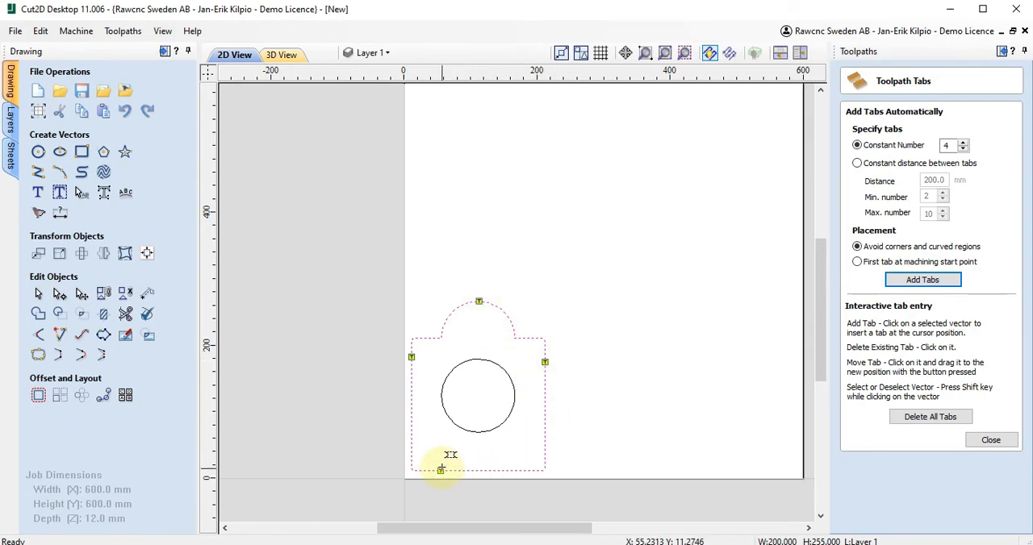
drag(475, 465, 475, 466)
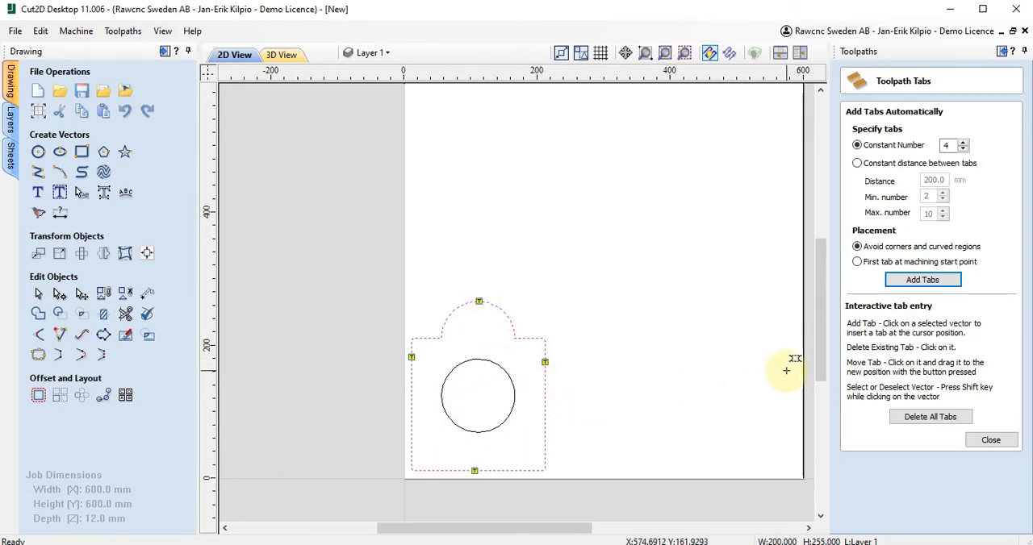
click(992, 440)
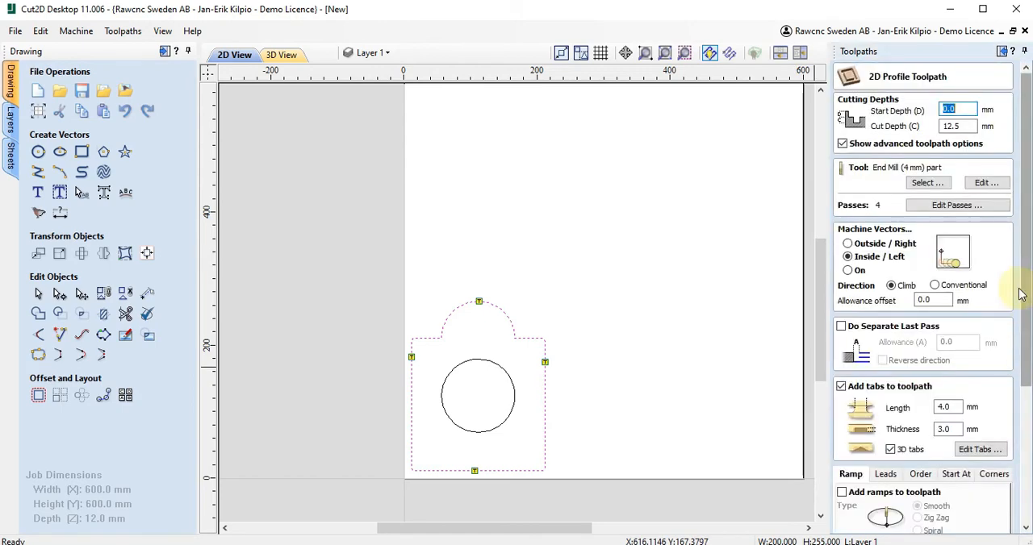
- Add smooth ramps with a 20 degree angle, calculate the outer contour's toolpath despite the cut-through depth, and close the toolpath settings
scroll(888, 387, down, 2)
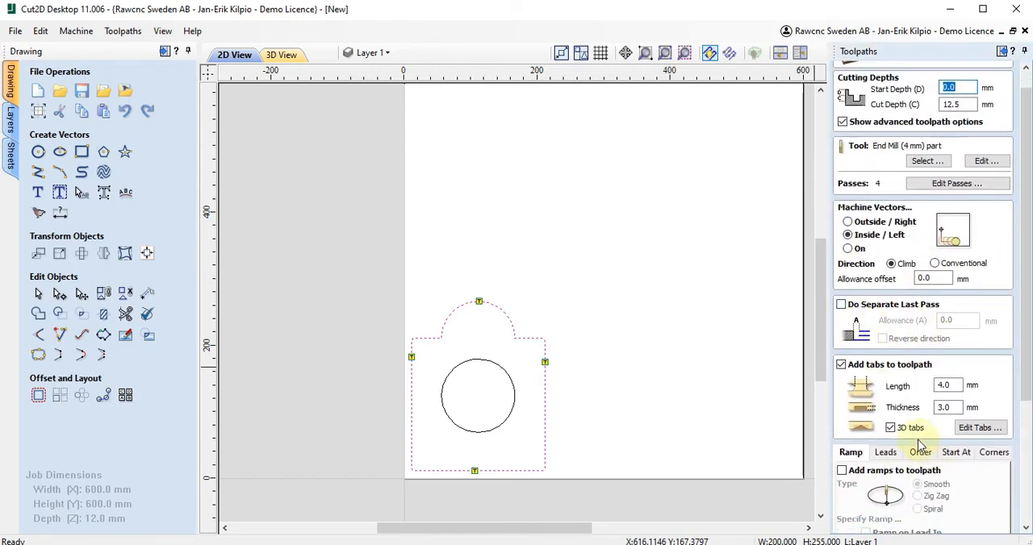
click(841, 474)
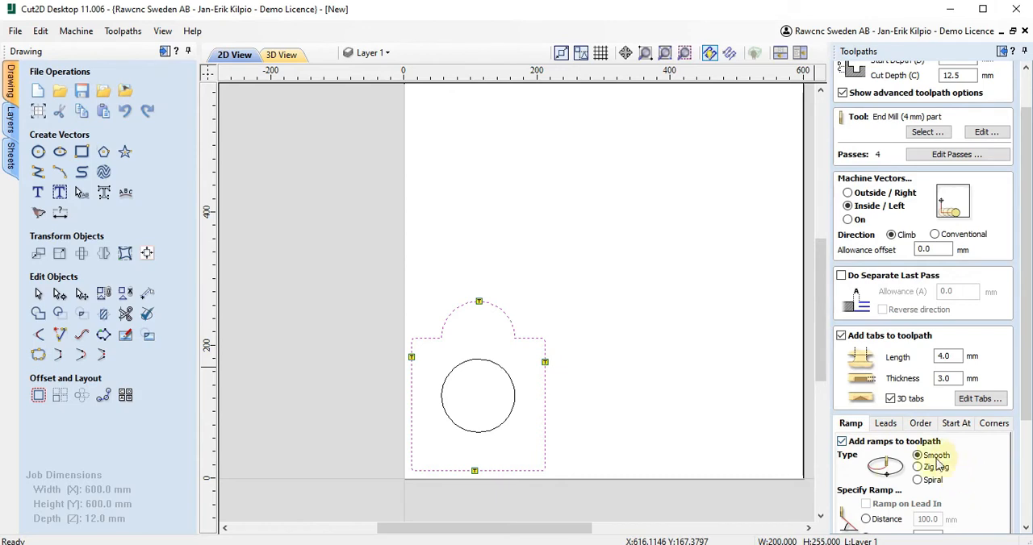
drag(1029, 370, 1030, 439)
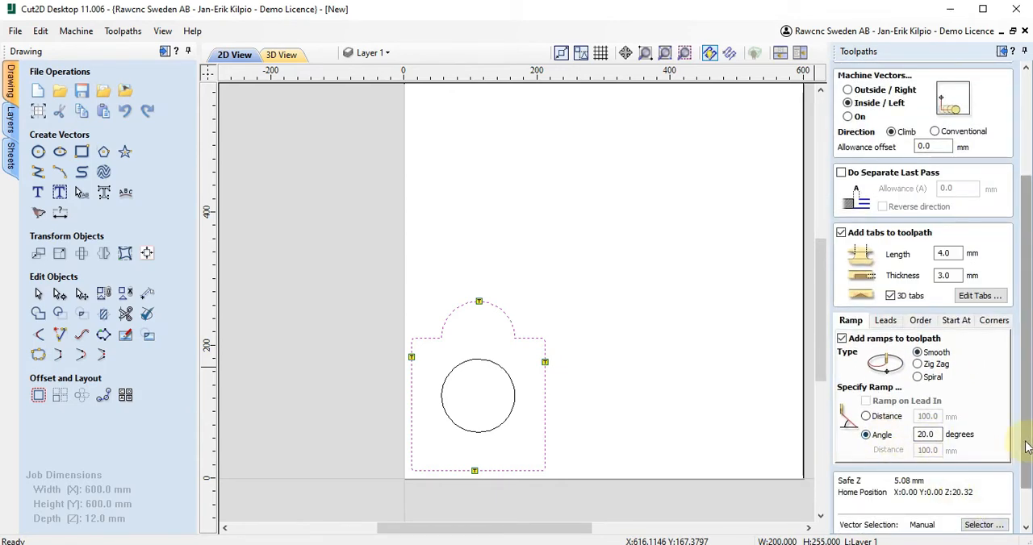
drag(1025, 472, 1025, 504)
click(859, 524)
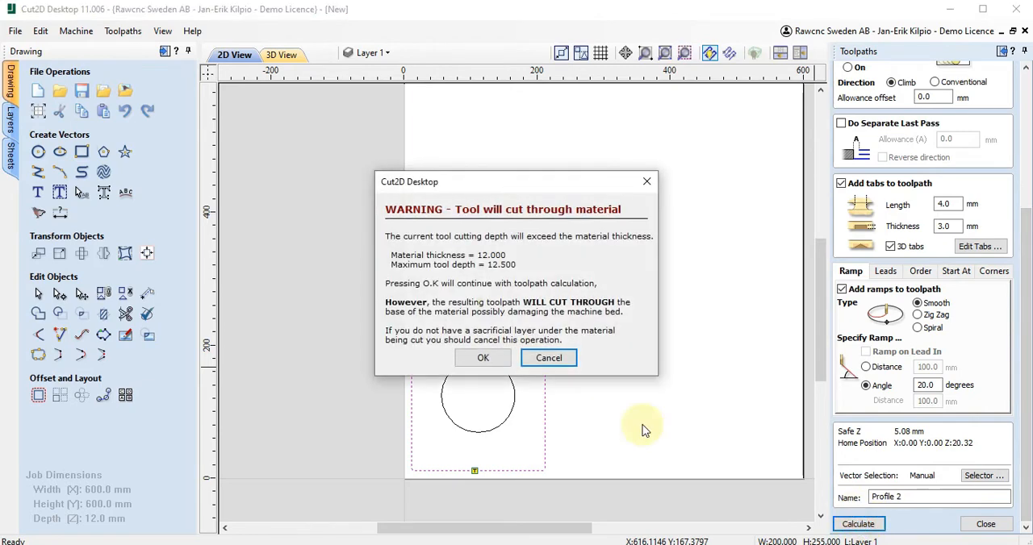
click(477, 359)
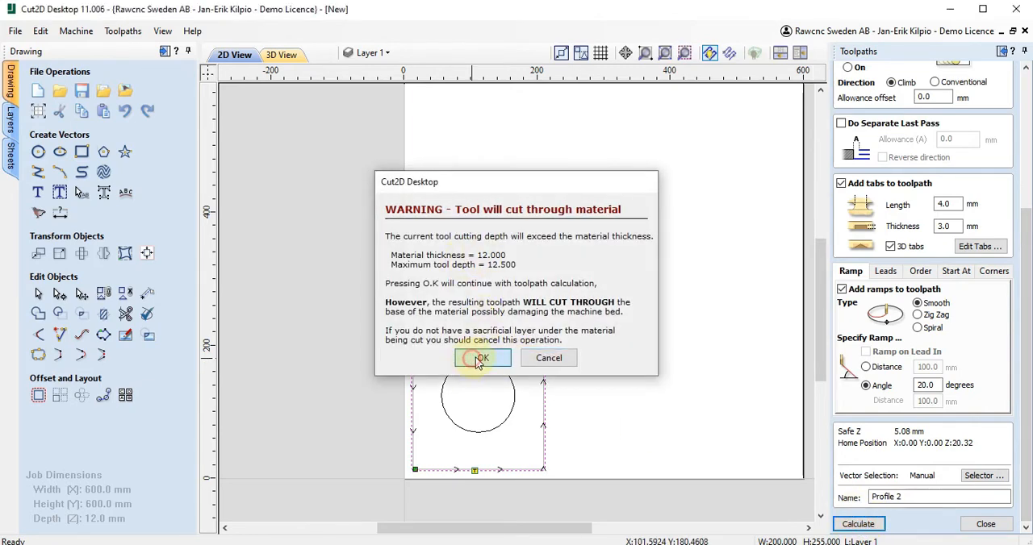
click(984, 525)
- Show the circle's toolpath as well, reset the existing 3D preview, and preview all toolpaths again
click(852, 257)
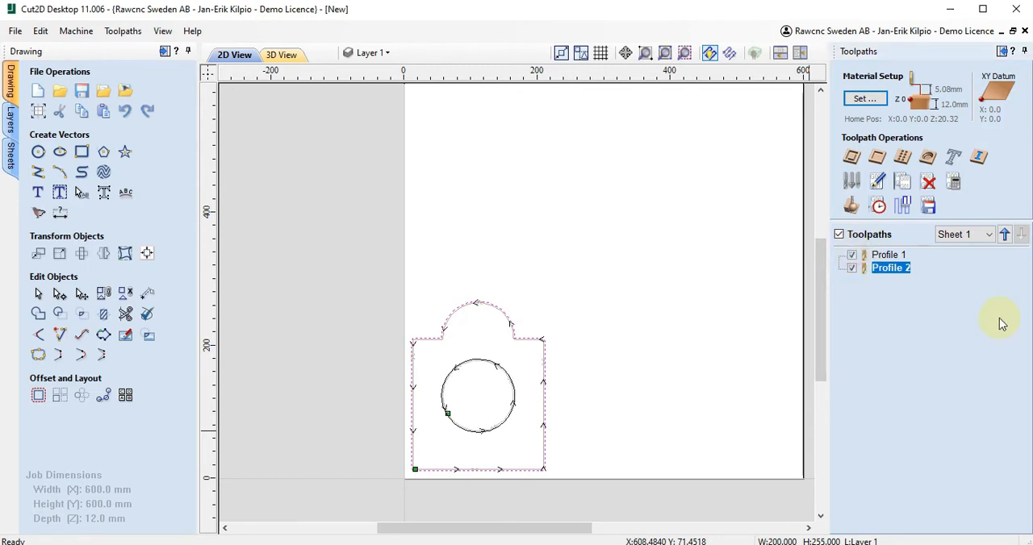
click(847, 207)
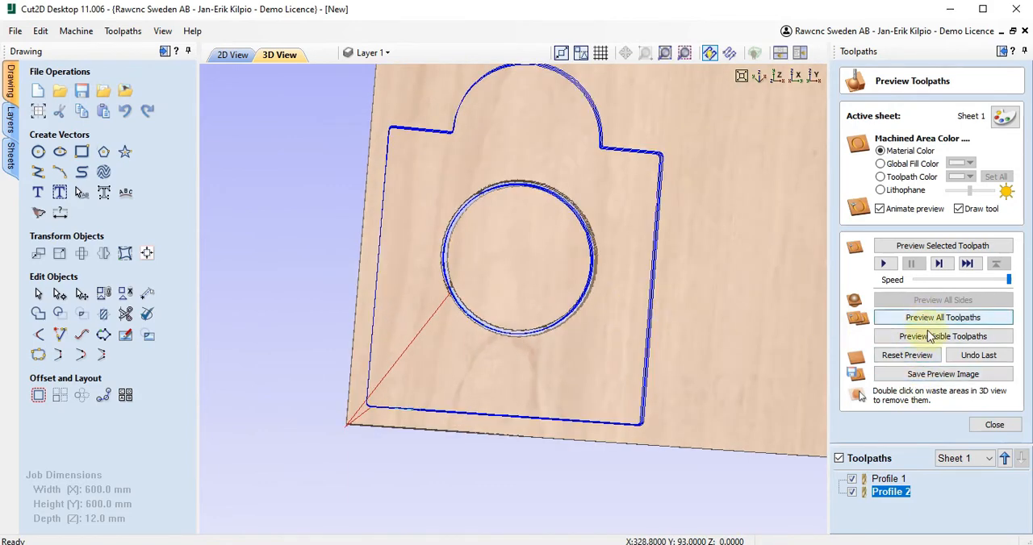
click(914, 359)
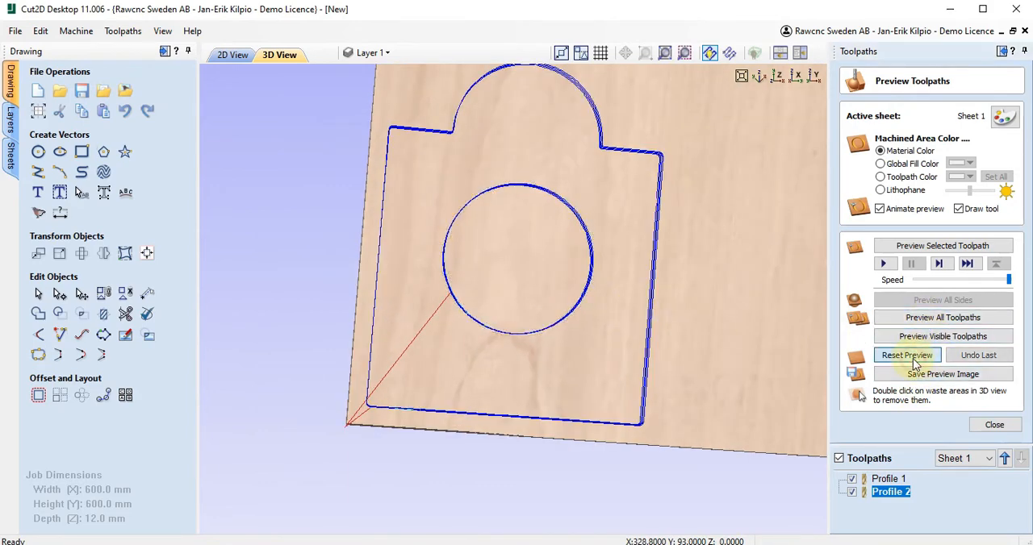
click(934, 321)
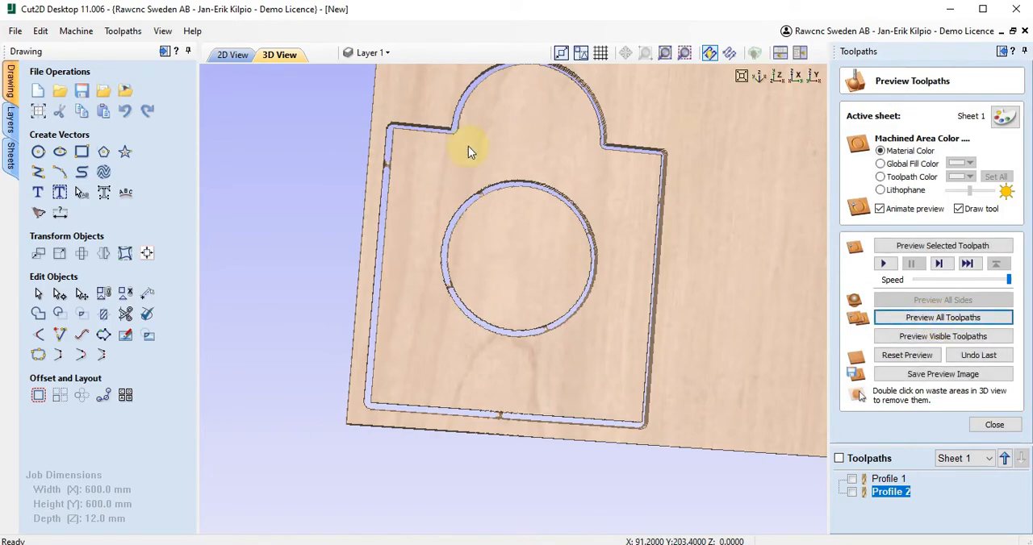
- Examine the cut outline, hole and tabs in the 3D preview from different angles, return to the 2D view, and close the preview
scroll(447, 116, up, 2)
scroll(447, 117, down, 4)
scroll(487, 88, up, 1)
scroll(486, 147, down, 1)
drag(486, 154, 569, 386)
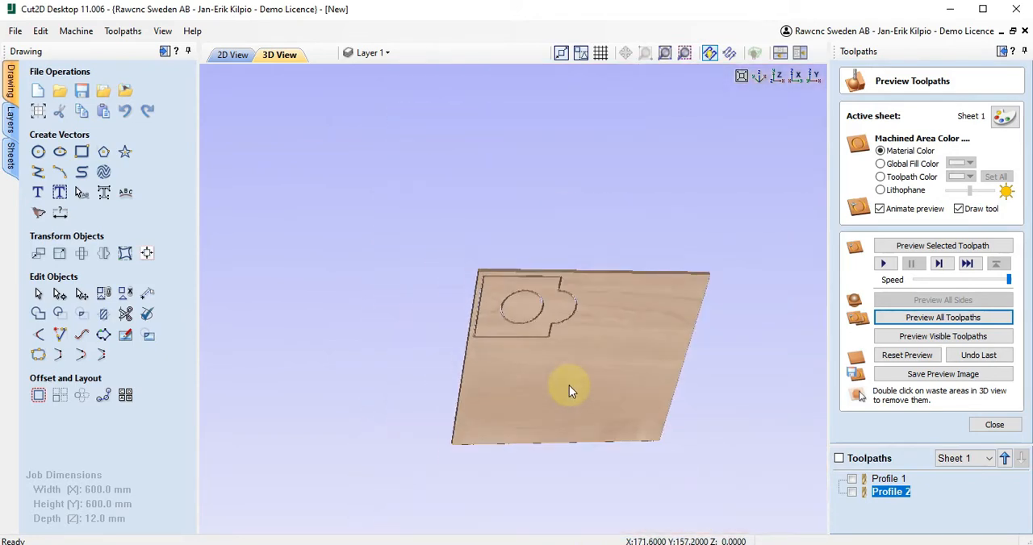
click(232, 56)
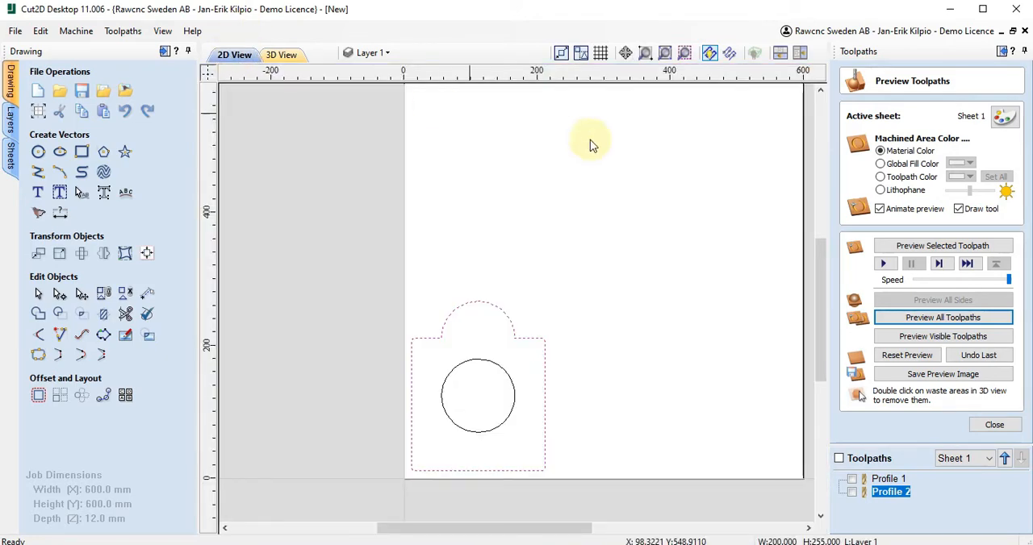
click(996, 428)
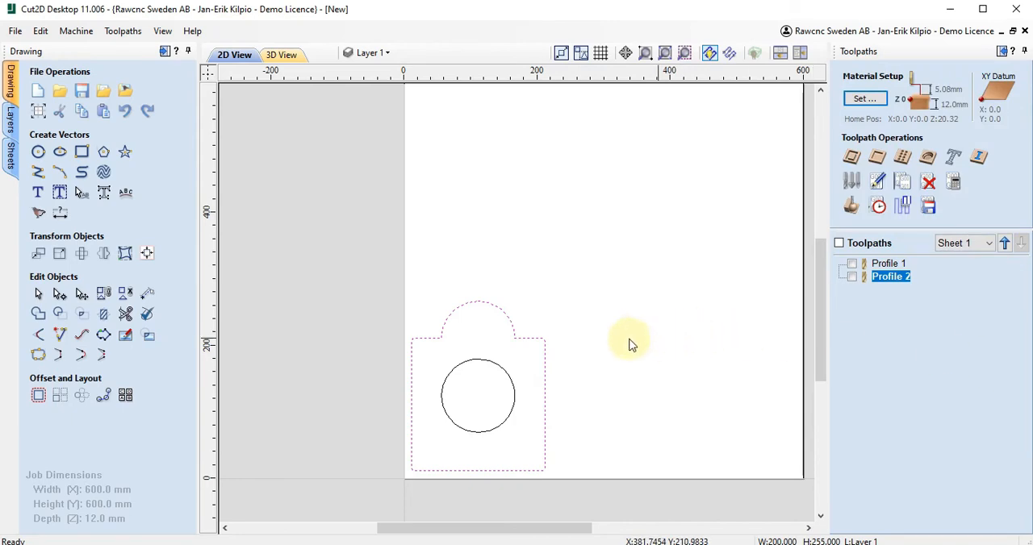
- Make both profile toolpaths visible and save them to one file with the Mach2/3 Arcs (mm) (*.txt) post processor
click(840, 244)
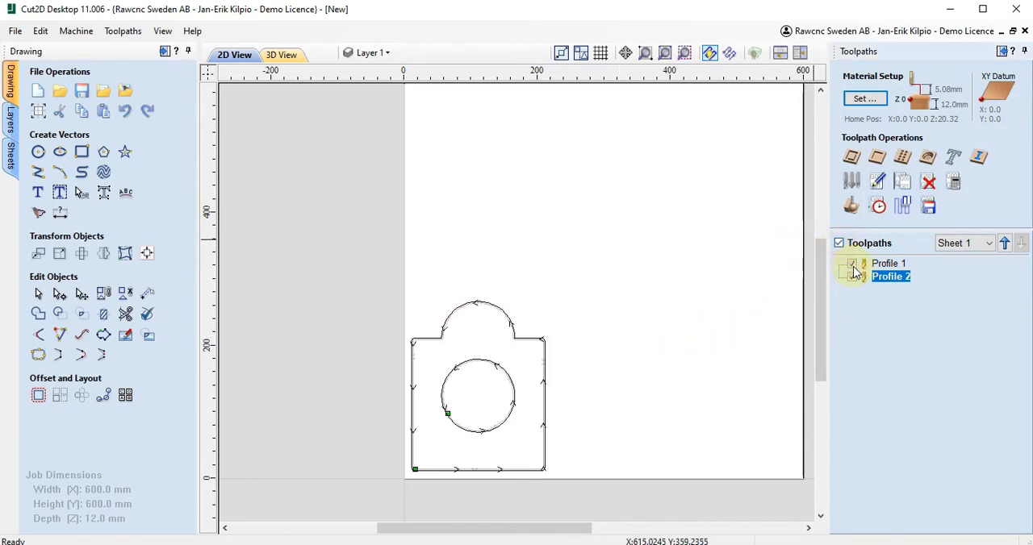
click(928, 206)
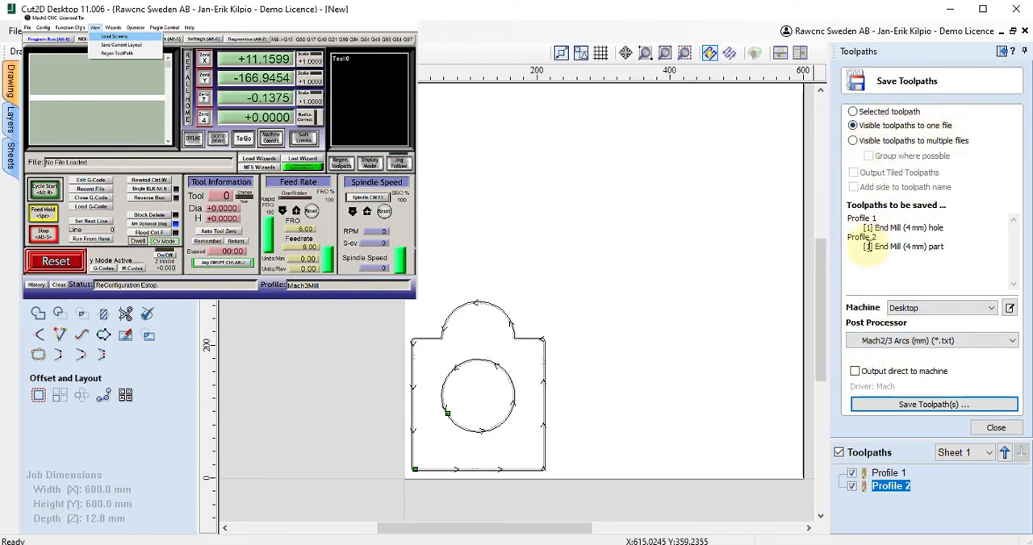
click(933, 311)
click(926, 327)
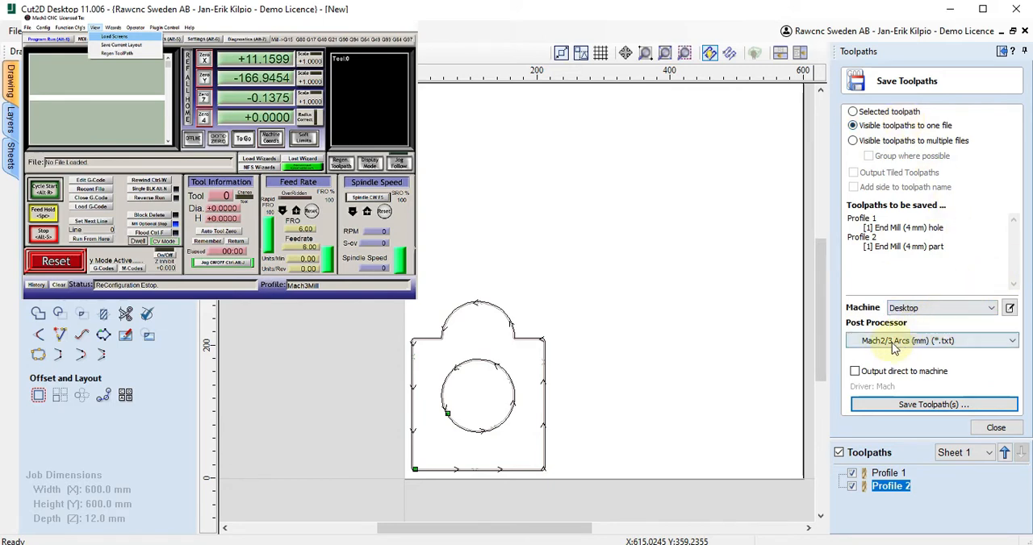
click(894, 344)
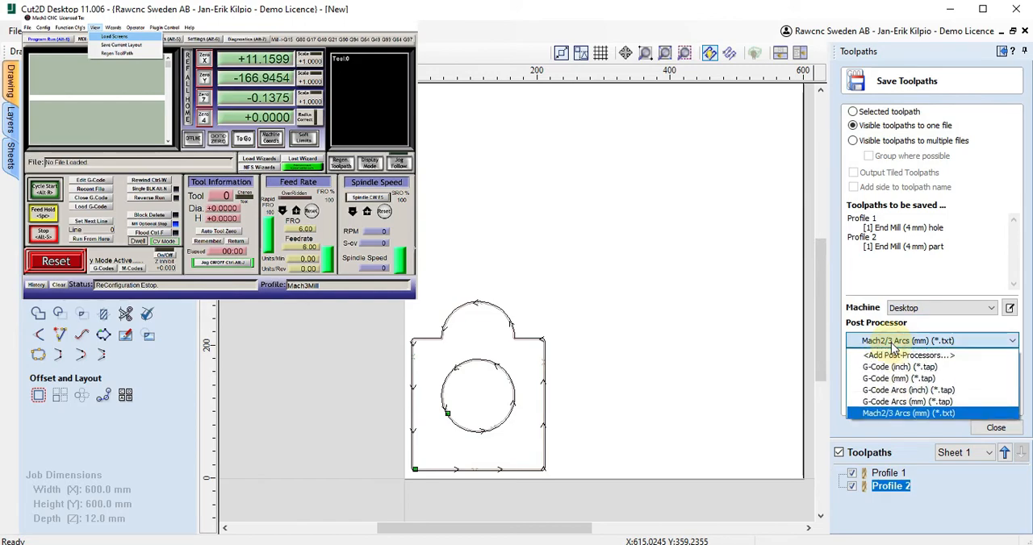
click(897, 412)
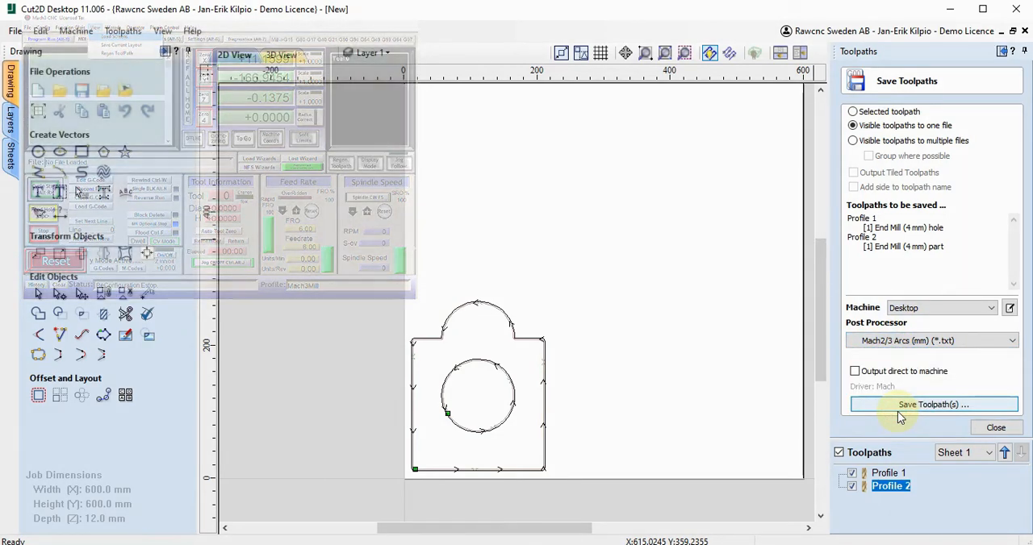
click(916, 407)
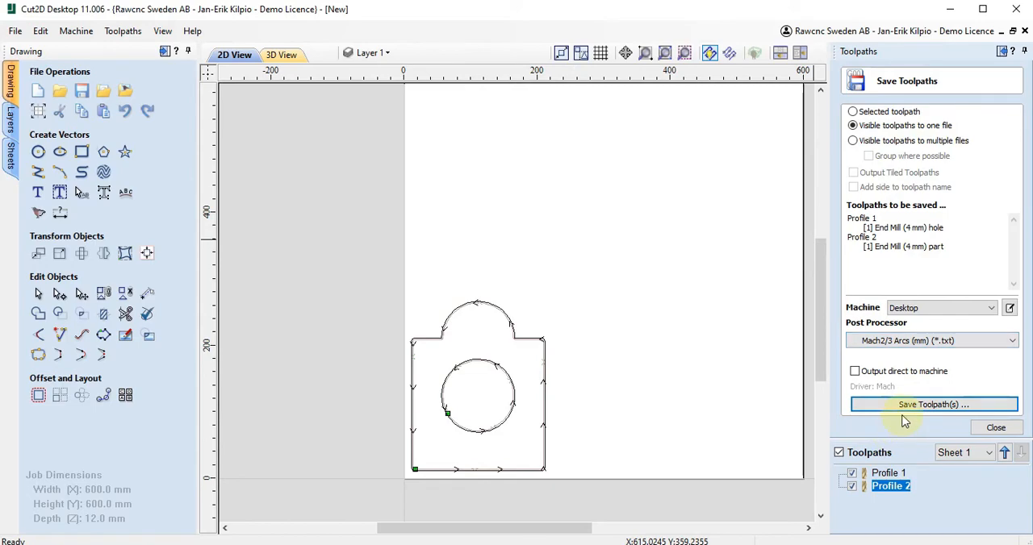
click(909, 405)
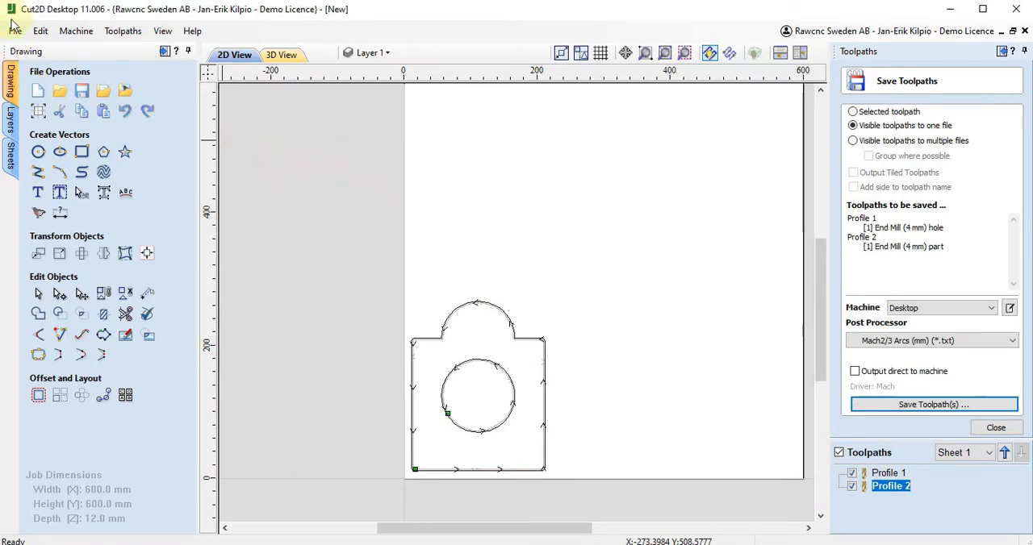
- Start a new single-sided job of 600 x 600 mm and 12 mm thickness without saving the current drawing
click(15, 31)
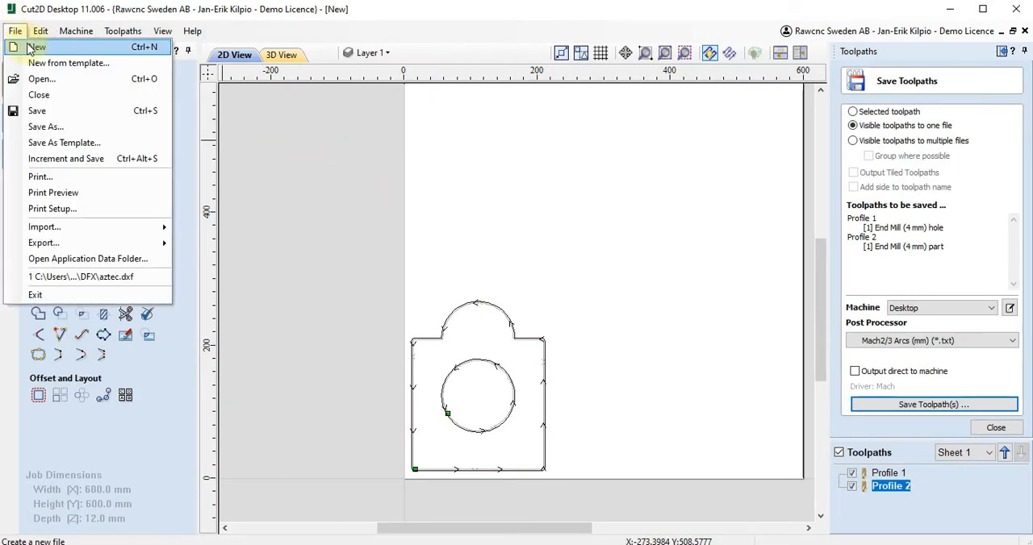
click(37, 48)
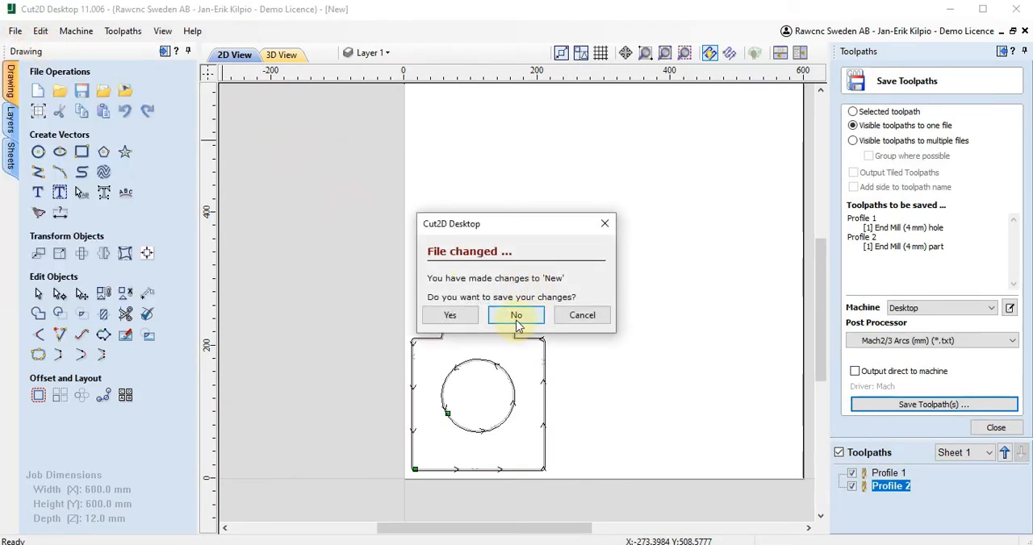
click(517, 315)
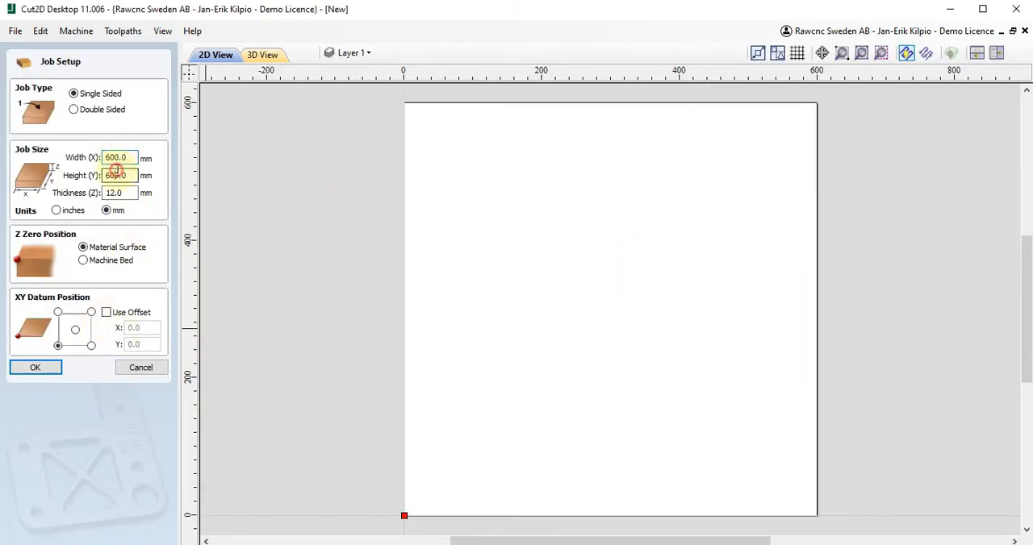
click(40, 368)
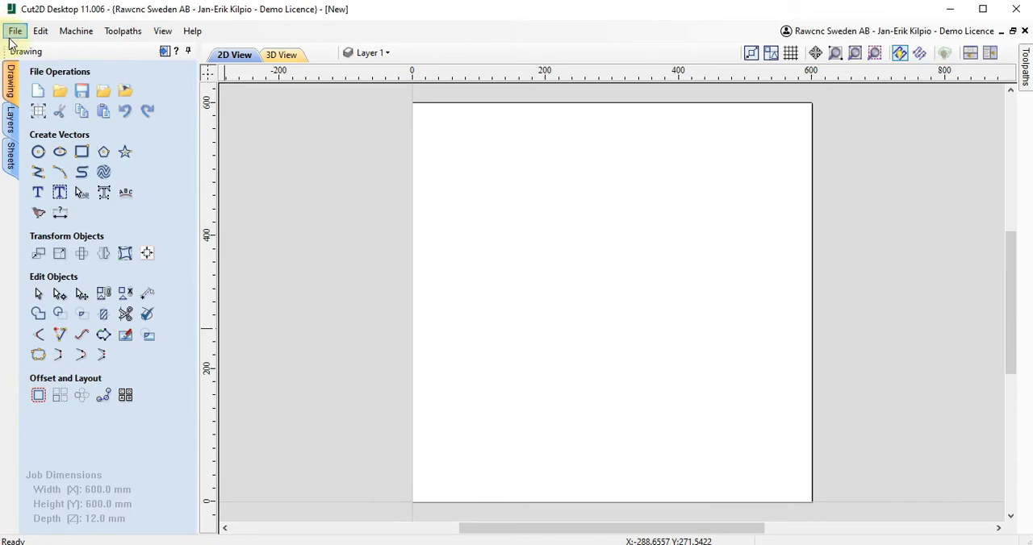
- Open the recent file aztec.dxf without saving the blank job, accepting a job size of 600 x 600 x 12 mm
click(14, 32)
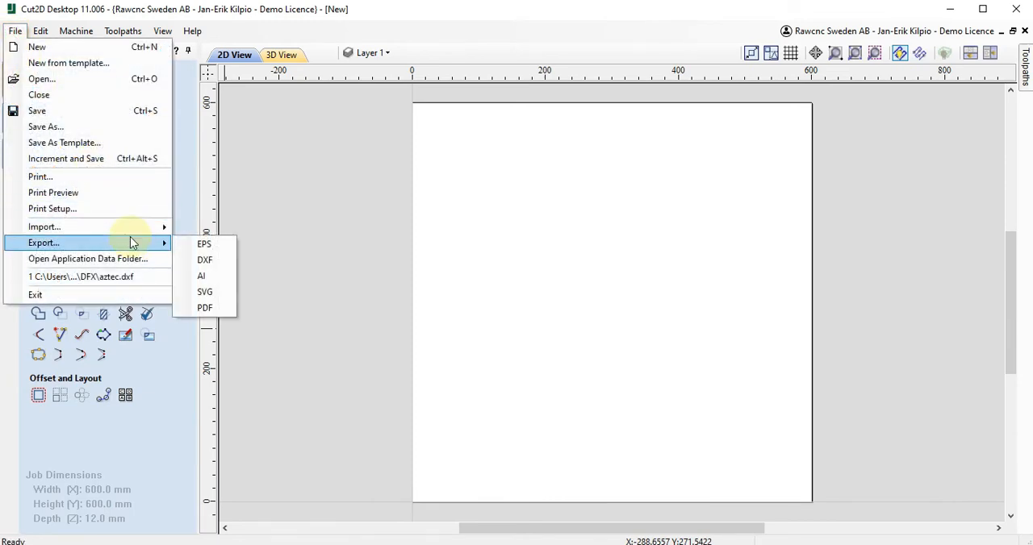
click(123, 279)
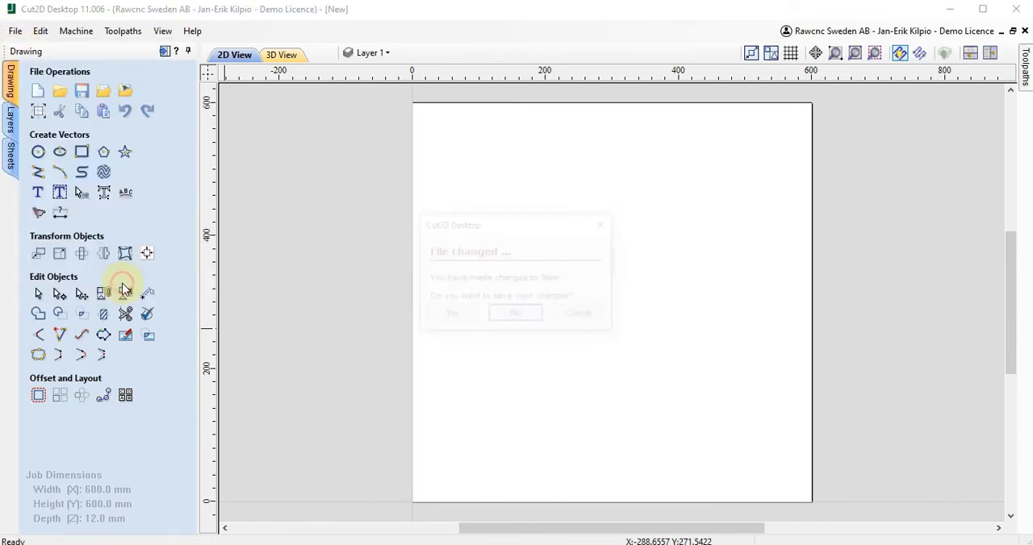
click(507, 316)
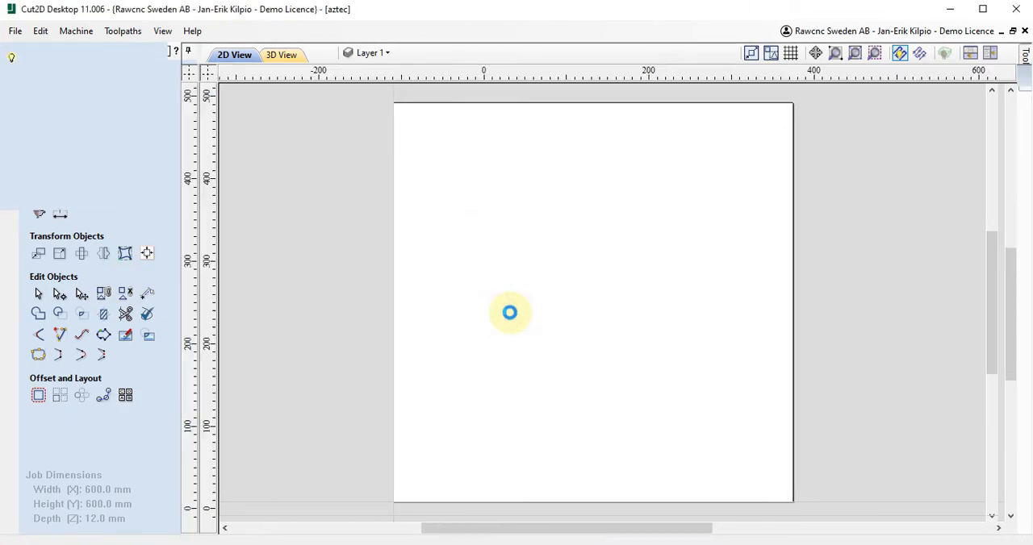
click(129, 181)
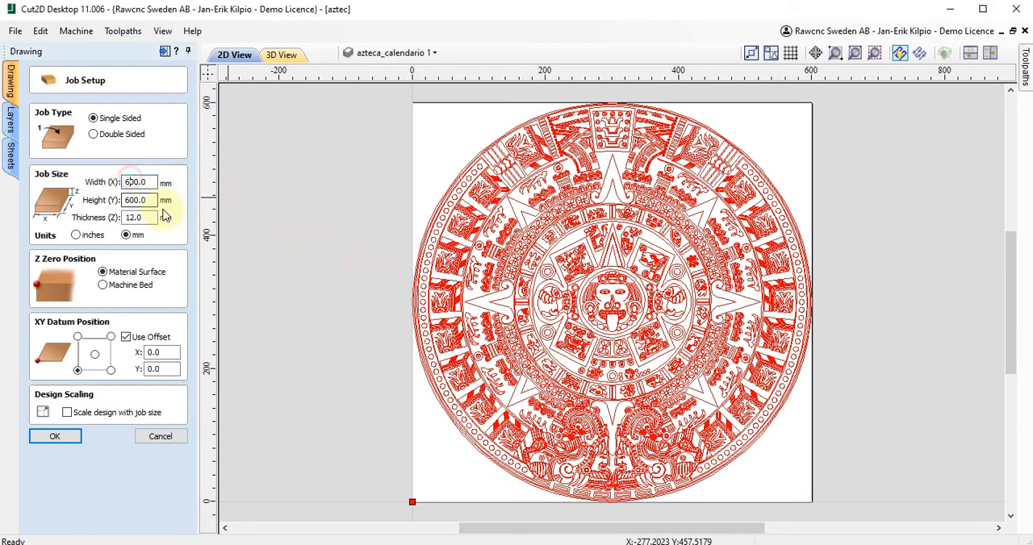
click(129, 217)
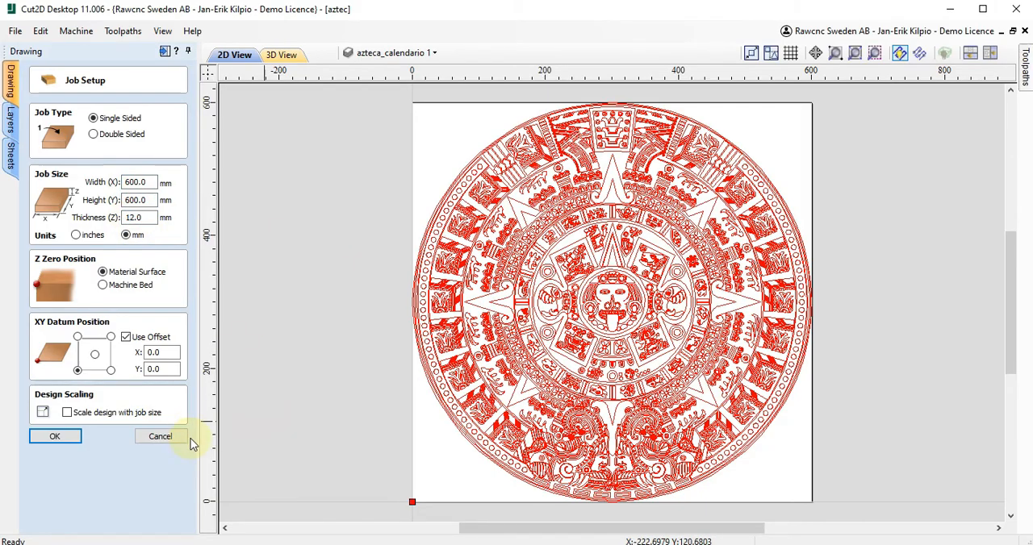
click(54, 436)
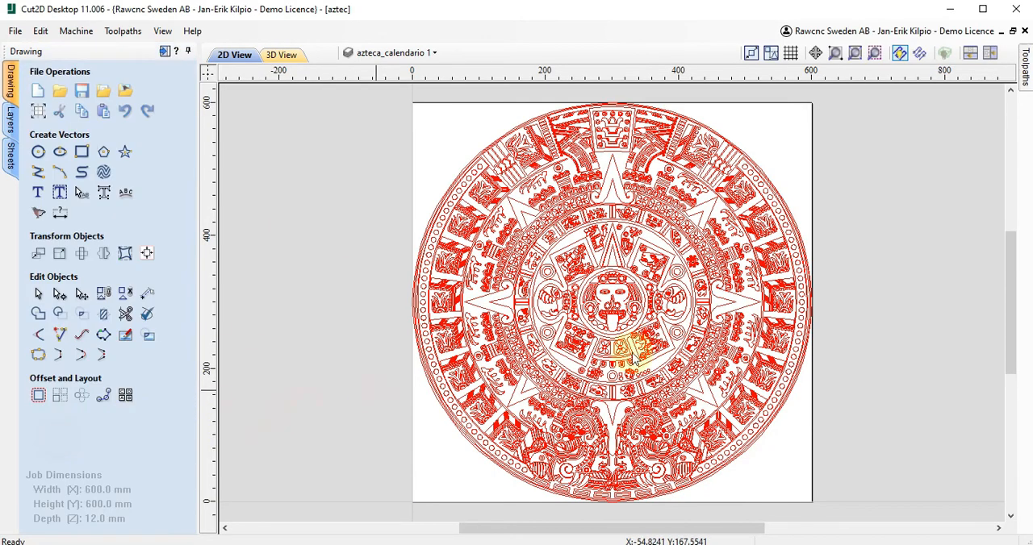
- Examine the fine line details of the imported Aztec calendar and its overall extent on the sheet
scroll(625, 218, up, 5)
scroll(673, 391, down, 4)
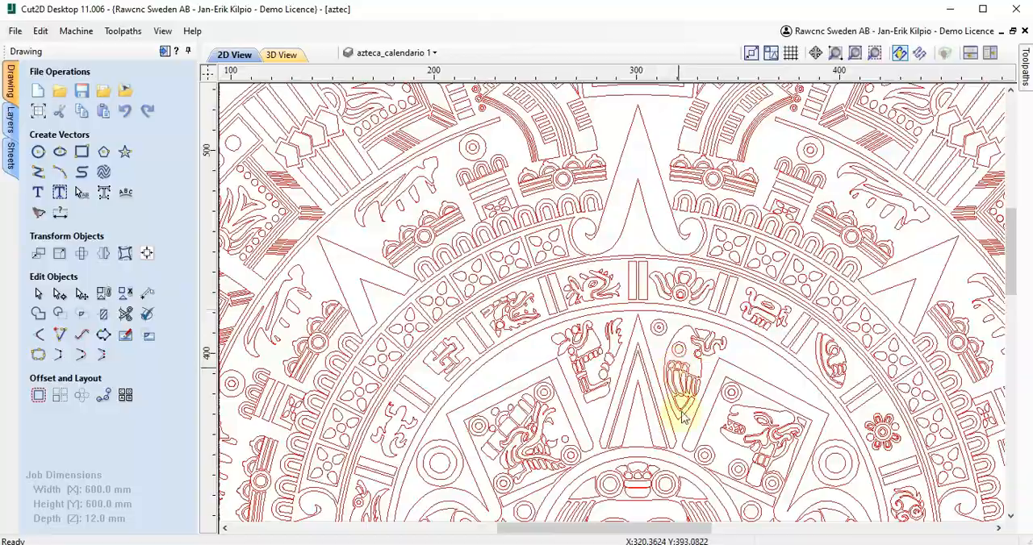
drag(1010, 295, 1008, 250)
scroll(714, 335, down, 3)
scroll(714, 335, down, 3)
scroll(736, 348, up, 3)
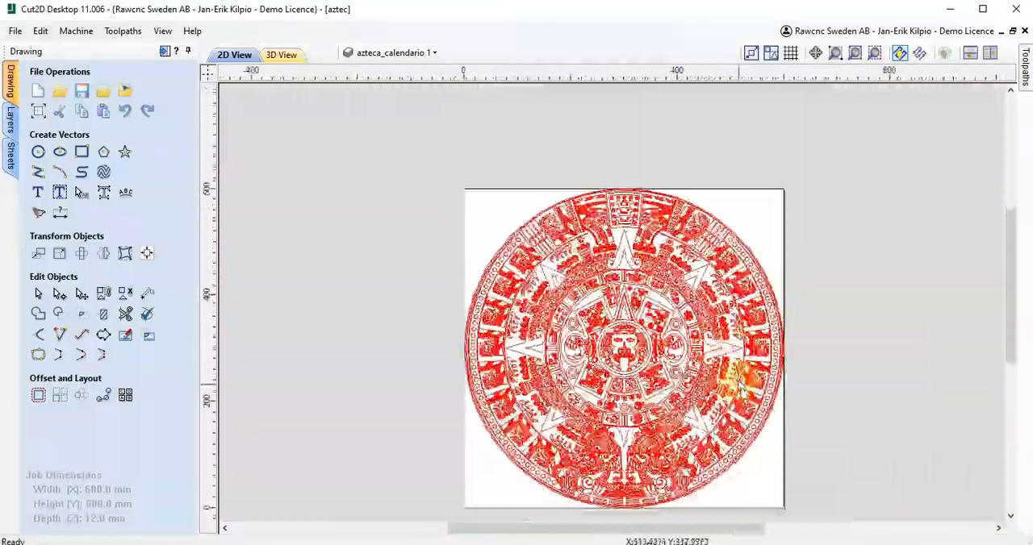
- Keep the toolpath operations permanently displayed and start a Quick Engrave toolpath with the metric V-Bit (60.0° - 20 mm) from the tool database
click(1021, 73)
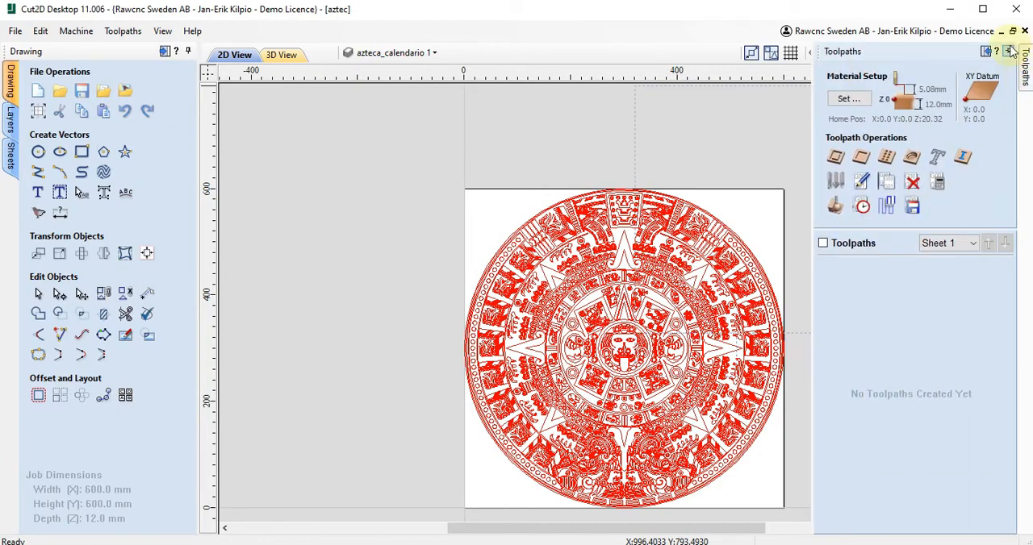
click(1008, 51)
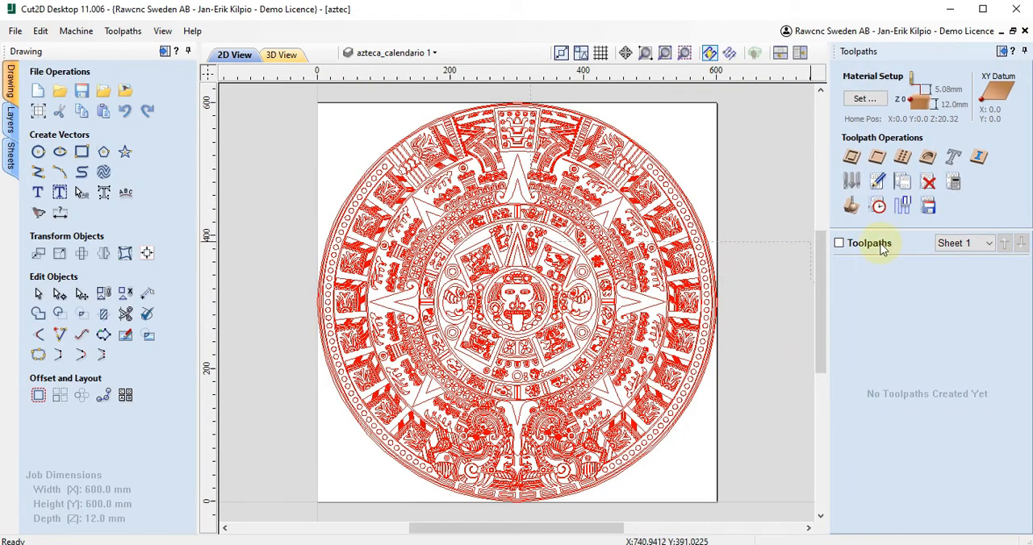
click(952, 160)
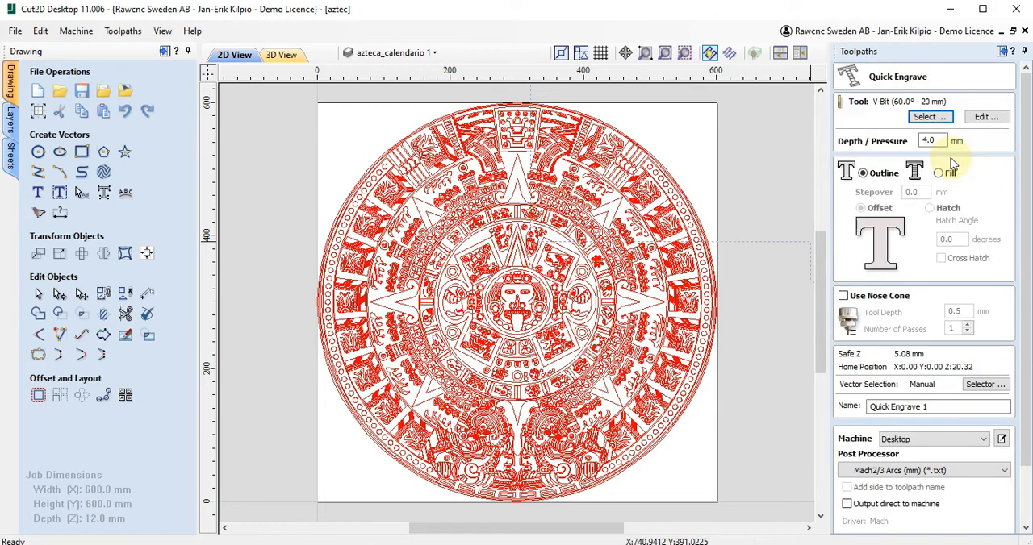
click(928, 118)
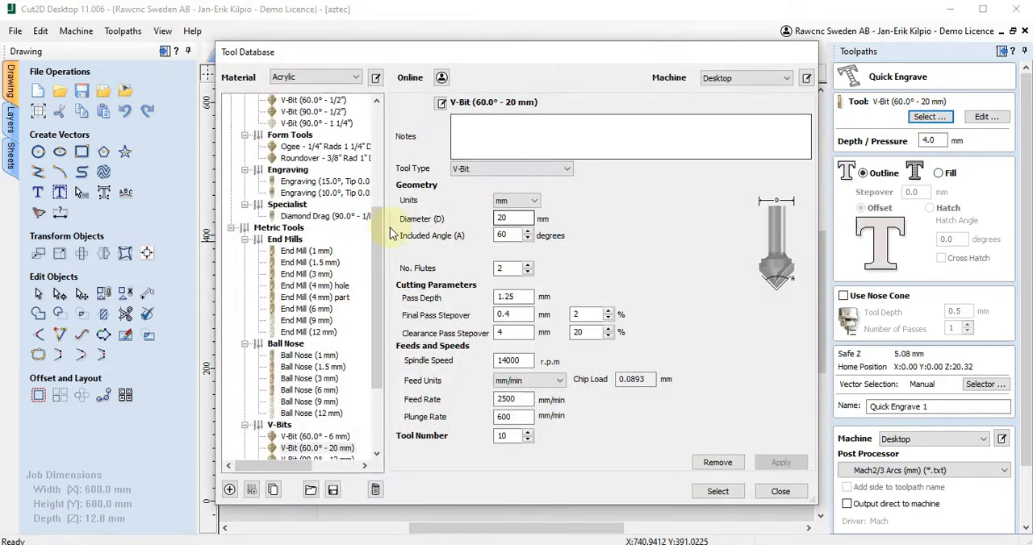
drag(382, 305, 383, 362)
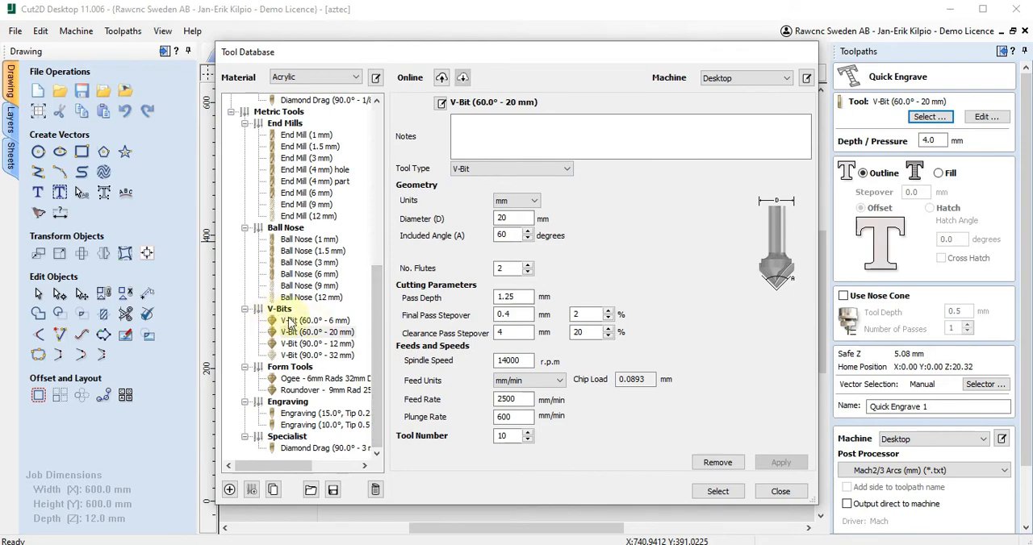
click(322, 332)
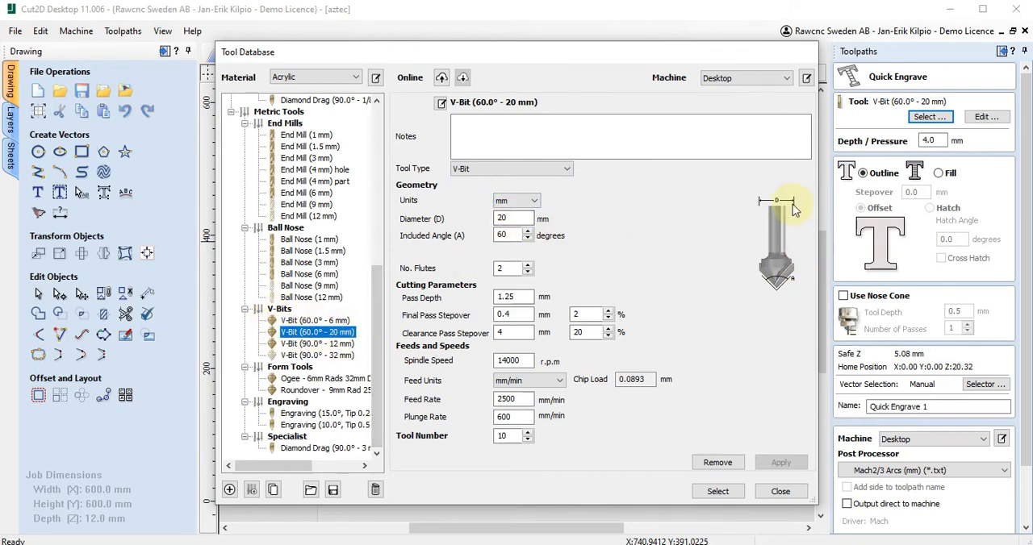
click(515, 268)
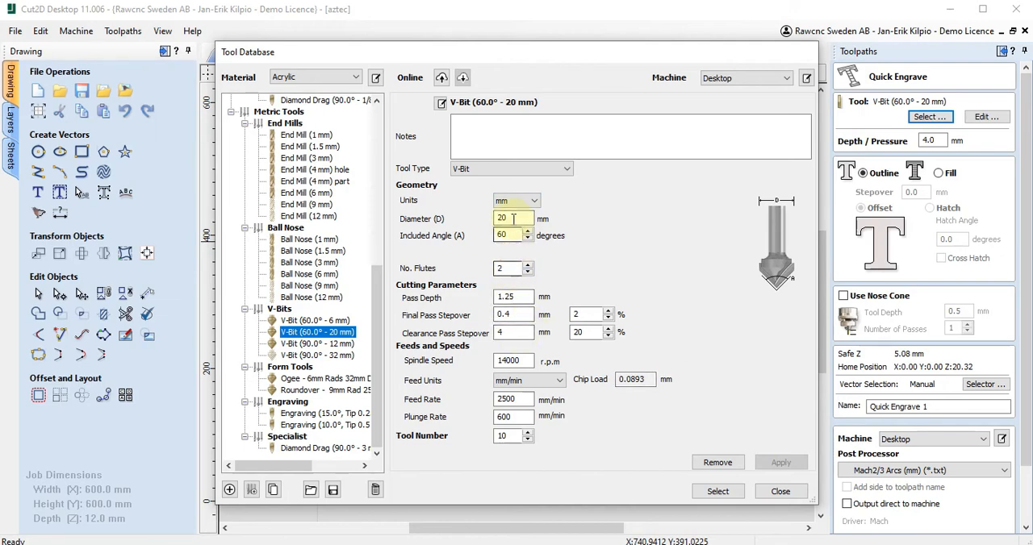
click(511, 235)
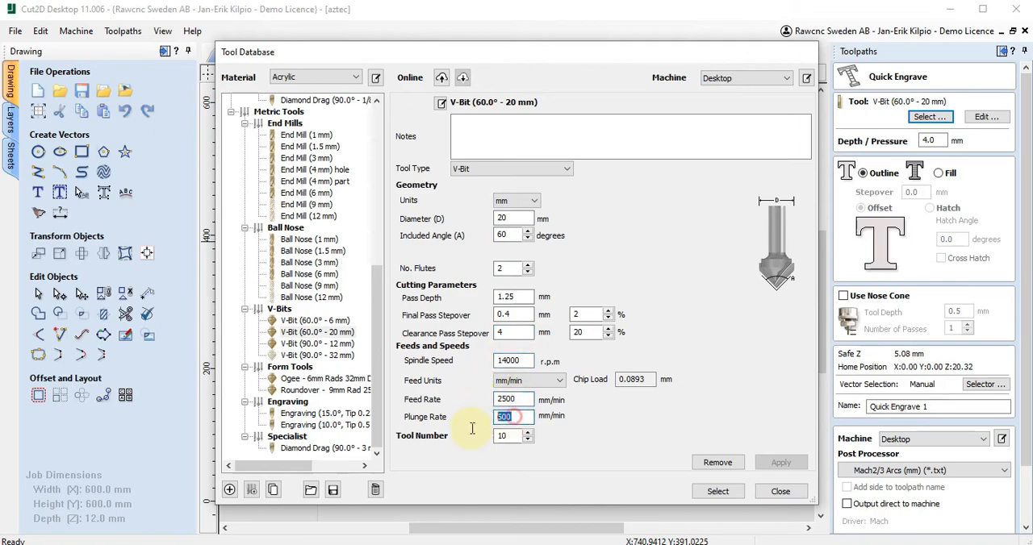
click(717, 492)
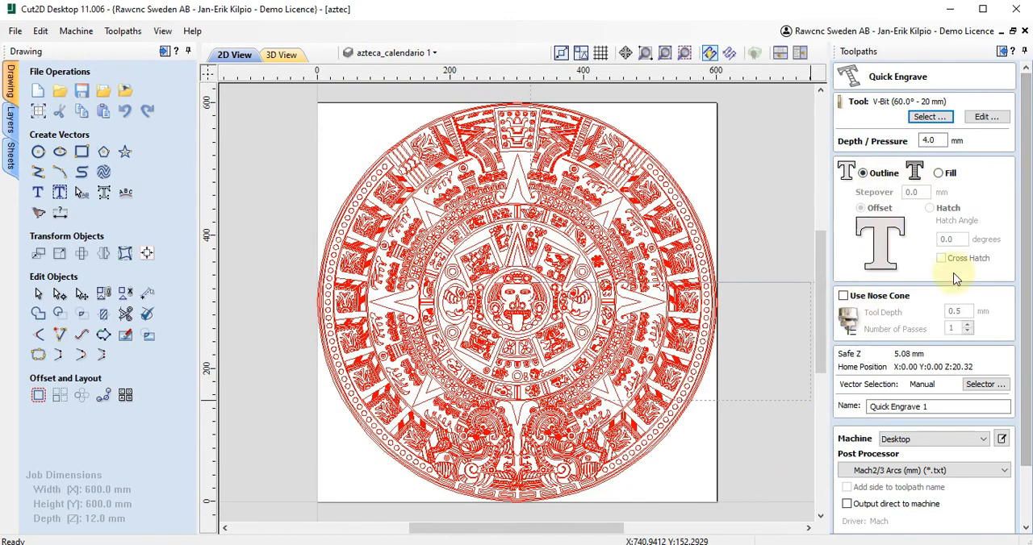
- Select all Aztec calendar vectors, calculate the outline engraving toolpath at 4.0 mm depth, and close the toolpath settings
scroll(941, 281, down, 2)
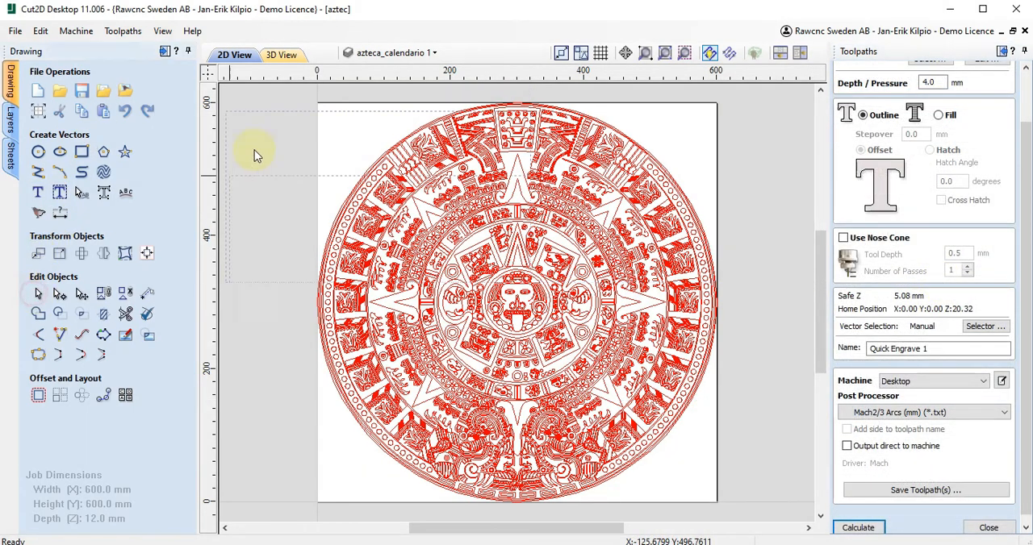
mouse_move(293, 95)
mouse_down()
mouse_move(420, 273)
mouse_move(755, 457)
mouse_move(740, 512)
mouse_up()
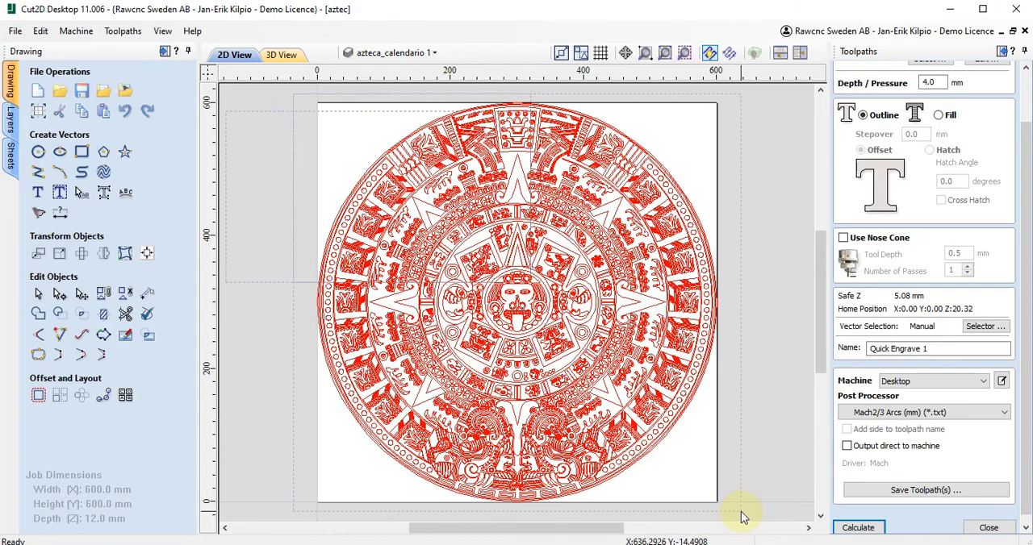
click(859, 529)
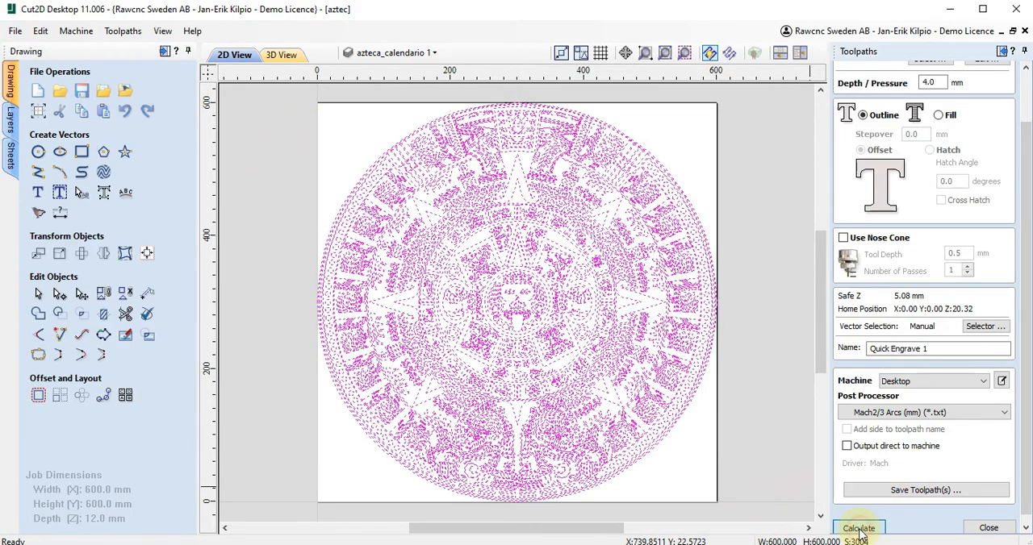
scroll(516, 299, up, 3)
scroll(516, 297, up, 2)
scroll(517, 297, down, 5)
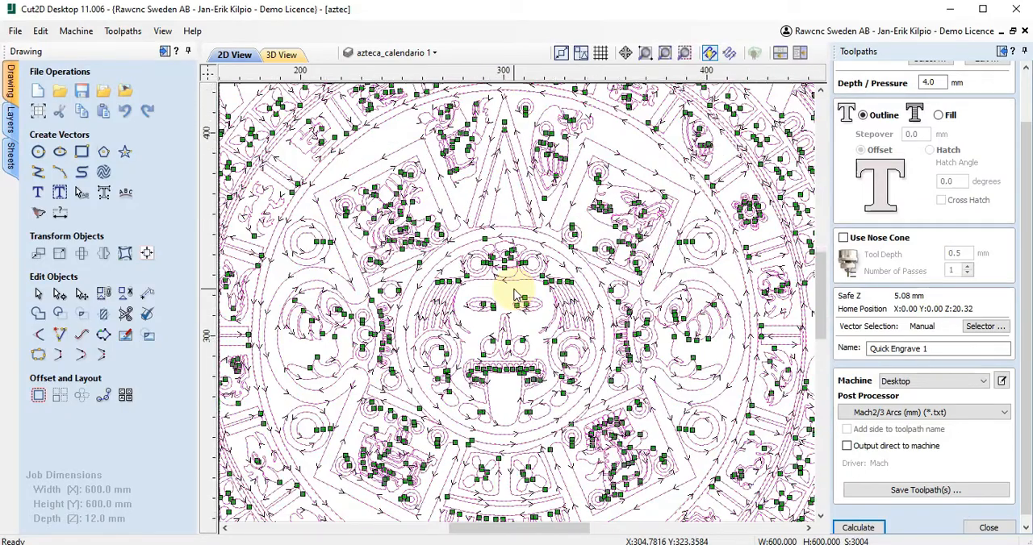
scroll(515, 295, down, 2)
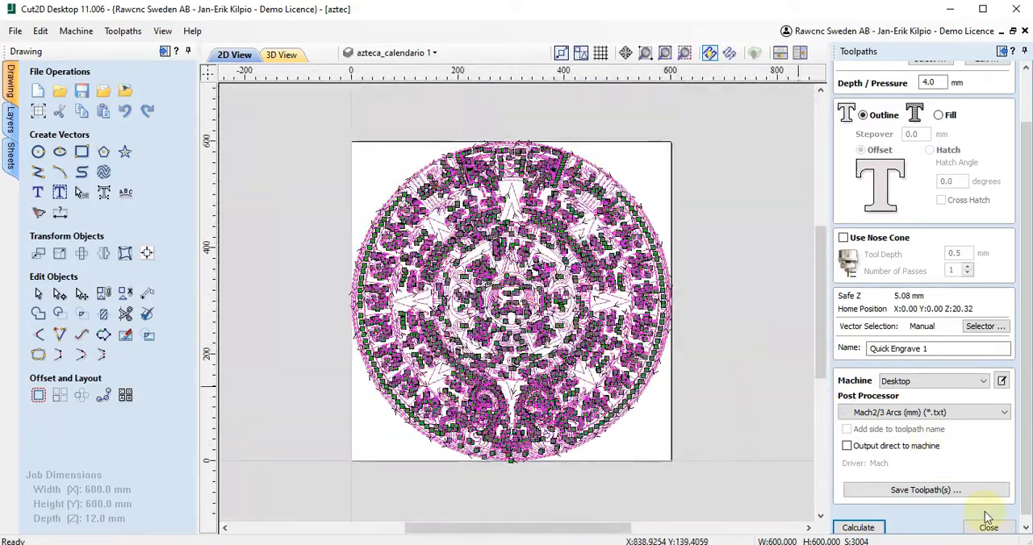
click(990, 528)
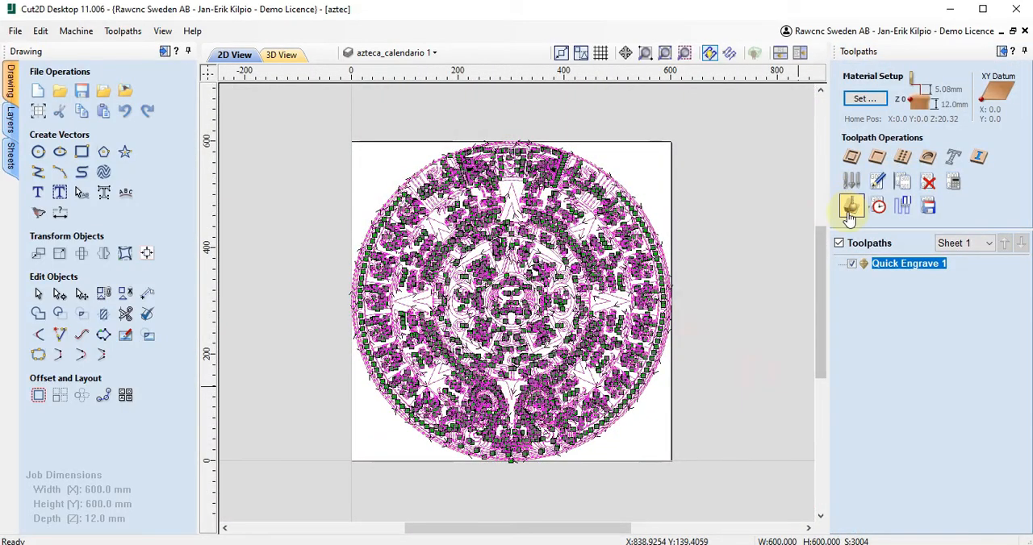
- Preview all toolpaths, examine the engraved Aztec calendar in 3D from different angles, and close the preview
click(852, 207)
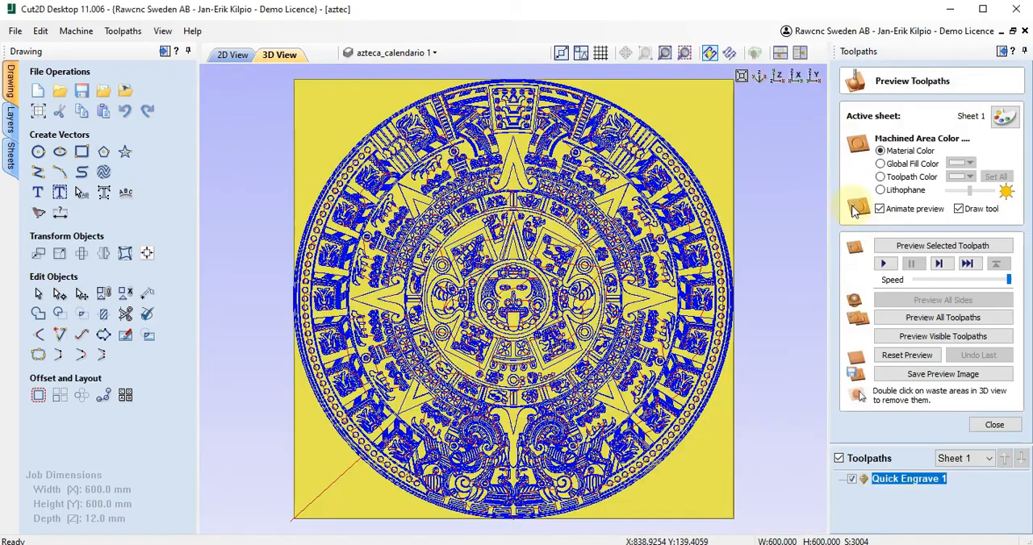
click(931, 319)
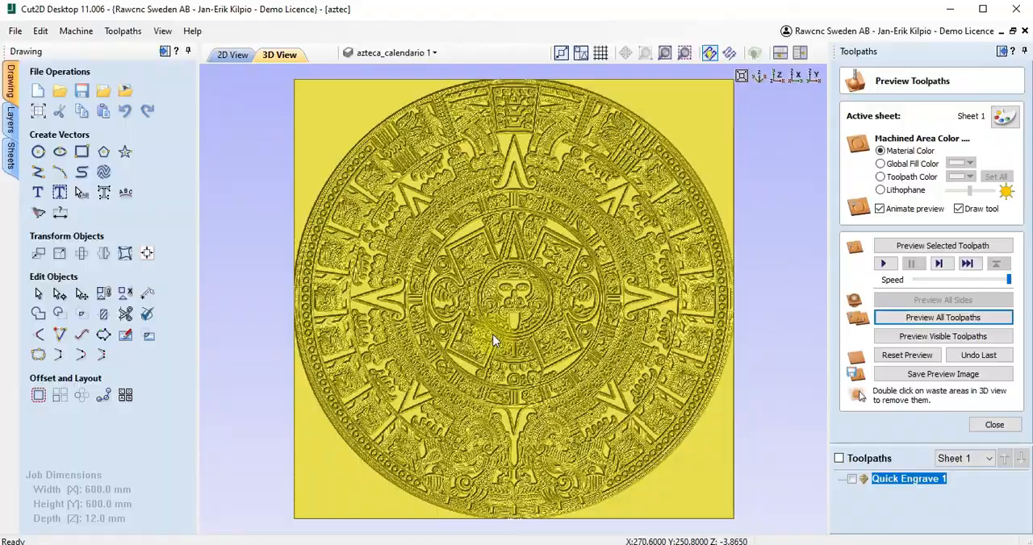
scroll(495, 341, up, 3)
drag(492, 340, 538, 421)
scroll(572, 352, down, 5)
scroll(538, 377, up, 3)
drag(538, 371, 473, 371)
click(992, 425)
scroll(667, 348, down, 3)
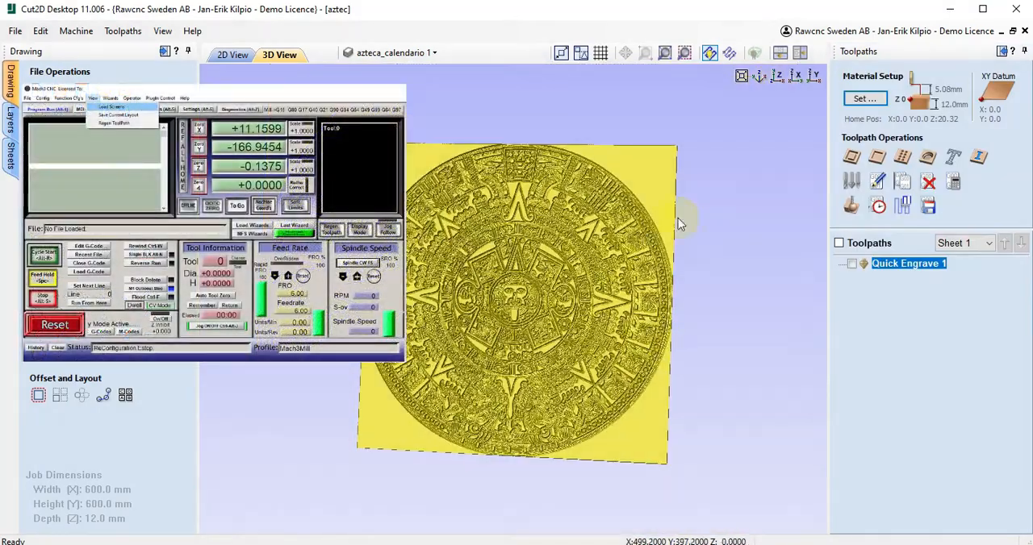